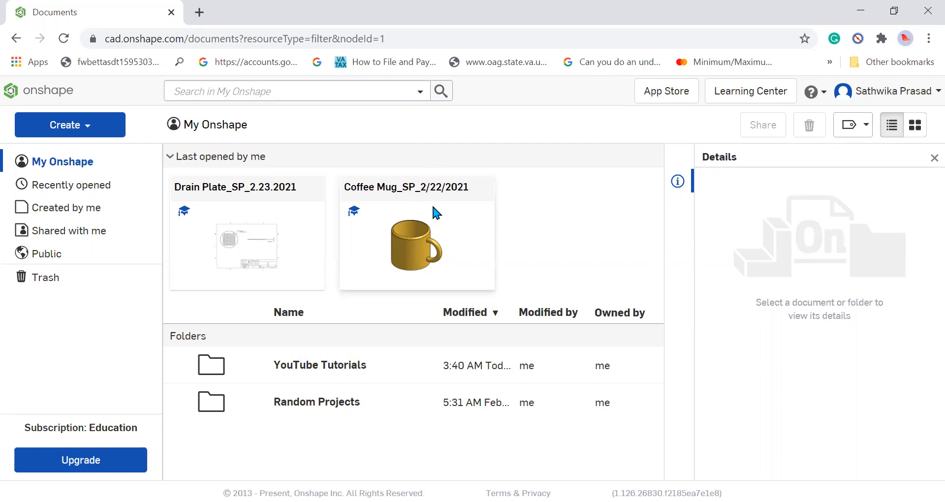
Open the Drain Plate_SP_2.23.2021 document and bring up its Drain Plate/Pasta Plate drawing.
{"action": "double_click", "coordinate": [296, 239]}
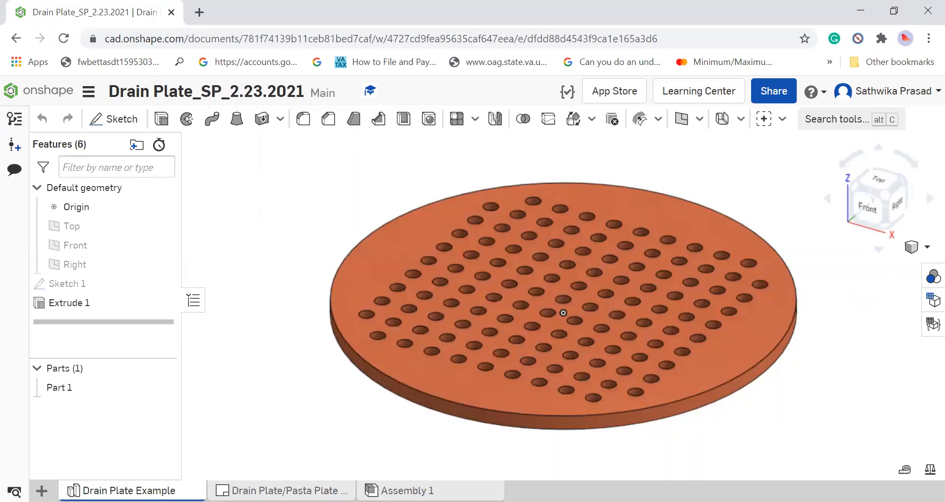
{"action": "left_click", "coordinate": [281, 490]}
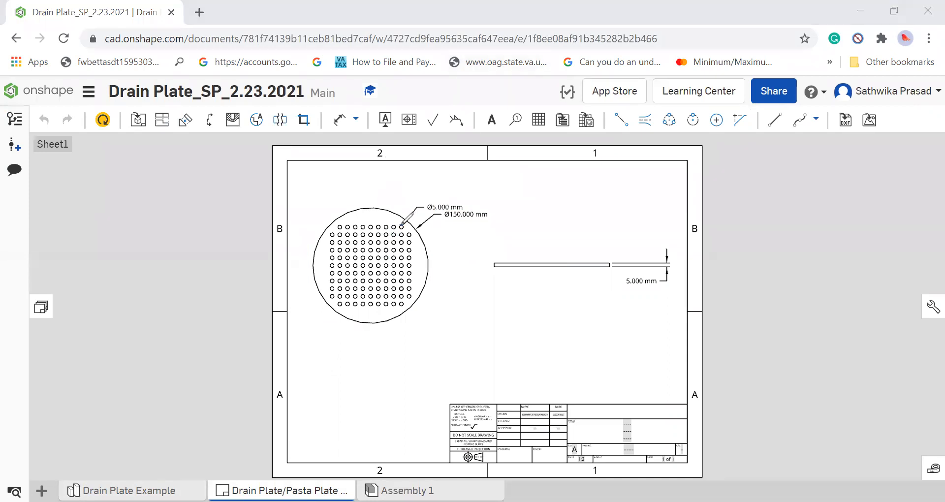
{"action": "left_click", "coordinate": [402, 226]}
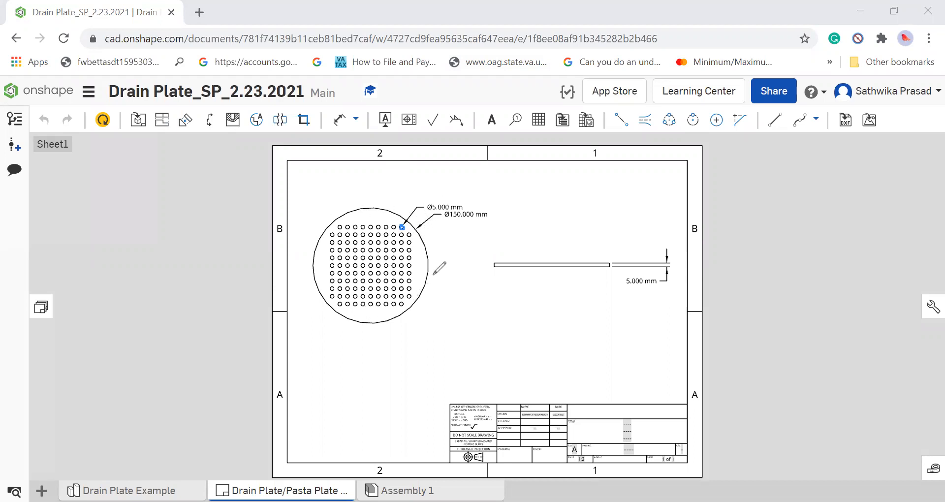
{"action": "left_click_drag", "start_coordinate": [446, 283], "coordinate": [431, 282]}
{"action": "left_click_drag", "start_coordinate": [435, 225], "coordinate": [487, 225]}
{"action": "mouse_move", "coordinate": [493, 276]}
{"action": "left_mouse_down"}
{"action": "mouse_move", "coordinate": [535, 288]}
{"action": "mouse_move", "coordinate": [581, 277]}
{"action": "left_mouse_up"}
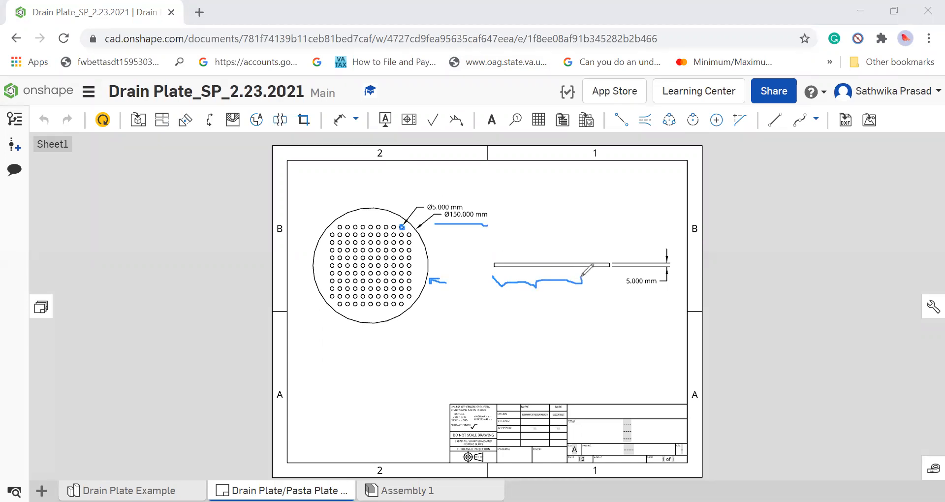
{"action": "left_click", "coordinate": [580, 102]}
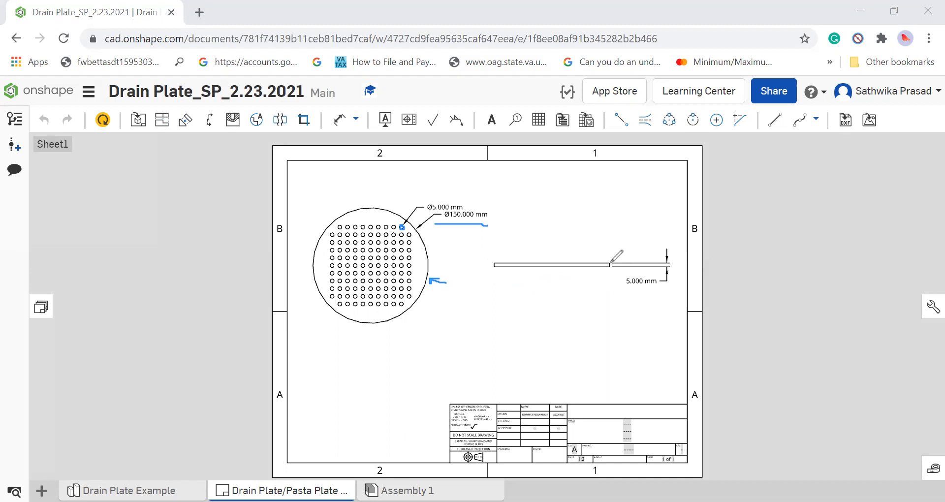
{"action": "left_click_drag", "start_coordinate": [611, 262], "coordinate": [620, 256]}
{"action": "left_click_drag", "start_coordinate": [625, 246], "coordinate": [629, 252]}
{"action": "left_click_drag", "start_coordinate": [626, 289], "coordinate": [647, 290]}
{"action": "left_click", "coordinate": [660, 116]}
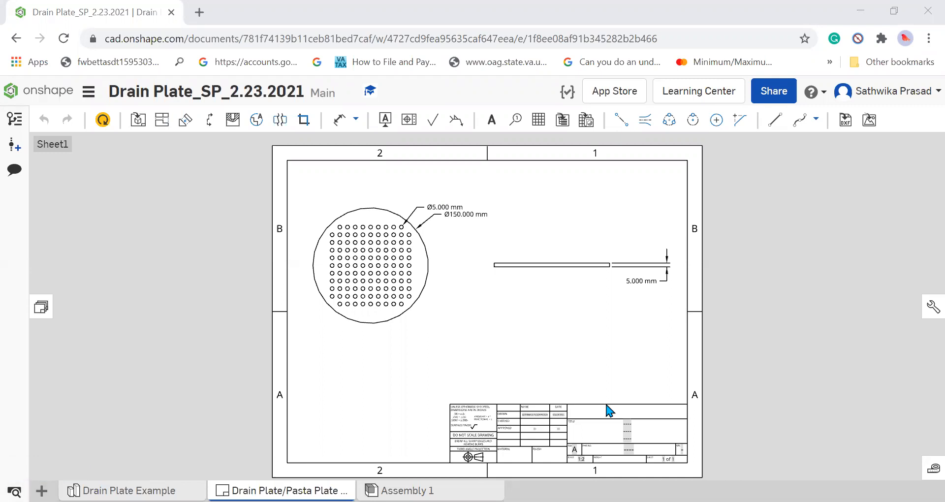
Create a new Part Studio in the document and rename it Tutorial.
{"action": "left_click", "coordinate": [41, 491]}
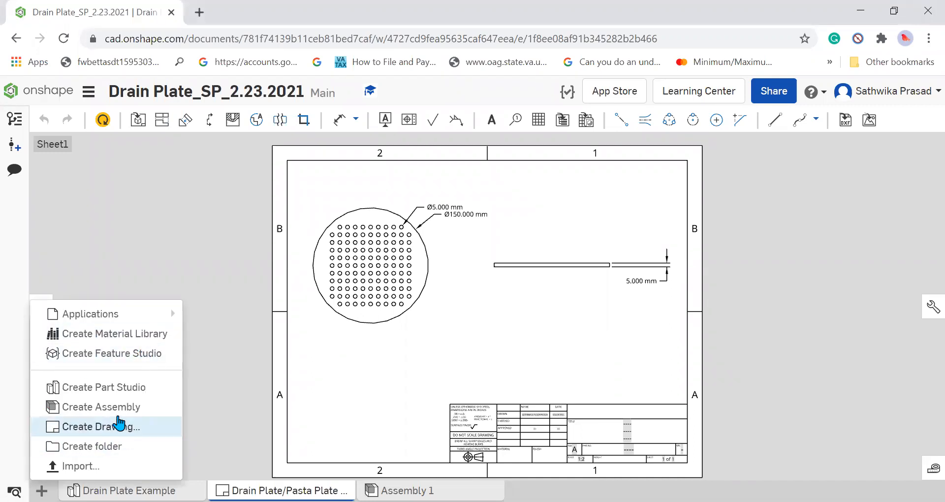
{"action": "left_click", "coordinate": [135, 387]}
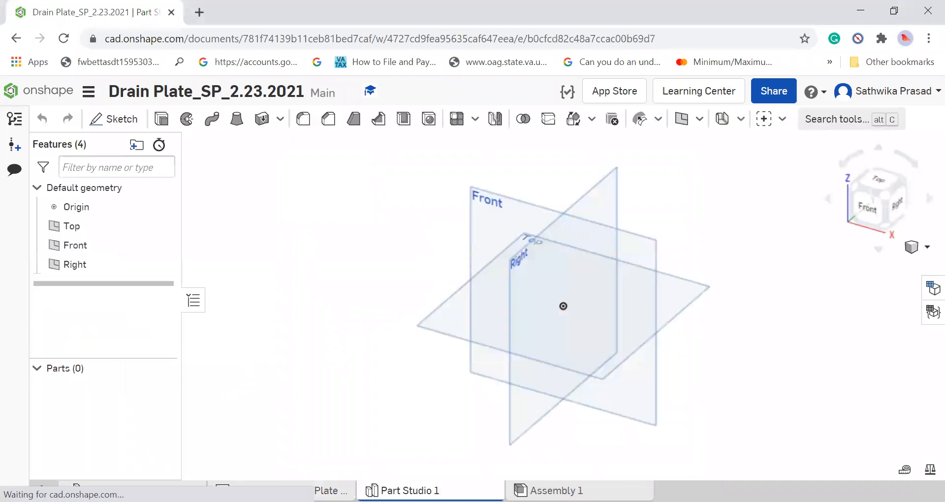
{"action": "right_click", "coordinate": [408, 490]}
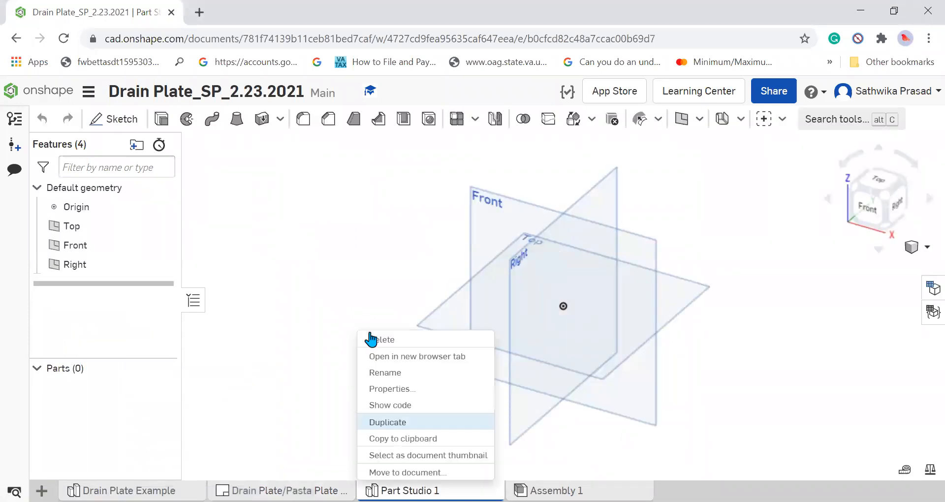
{"action": "left_click", "coordinate": [456, 378]}
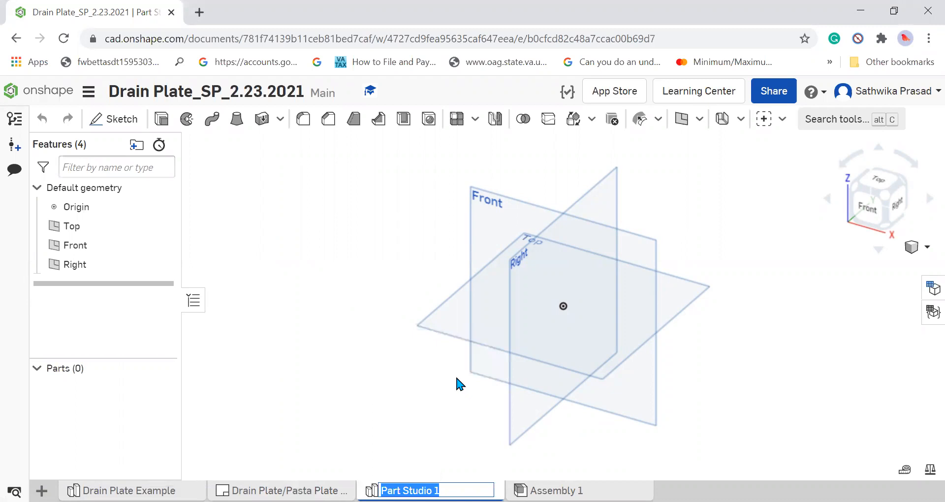
{"action": "type", "text": "Tutorial"}
{"action": "key", "text": "Return"}
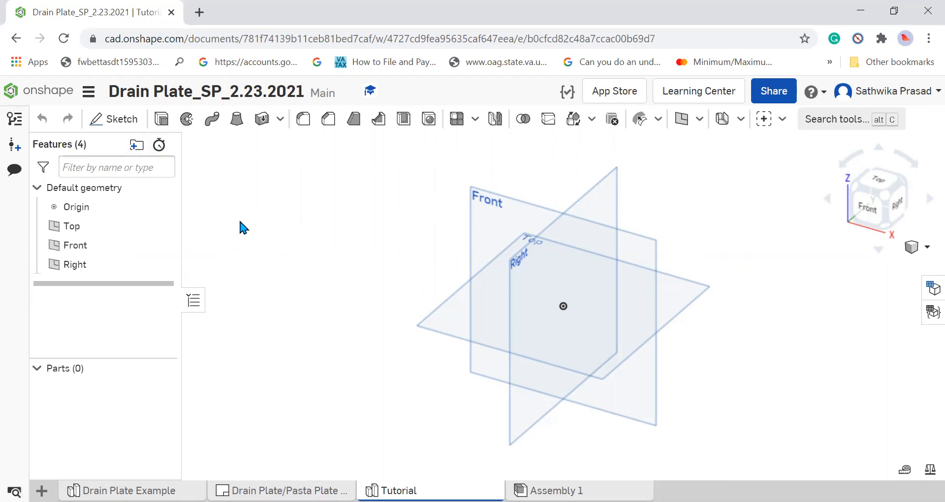
Set the workspace's default length unit to Millimeter.
{"action": "left_click", "coordinate": [92, 94]}
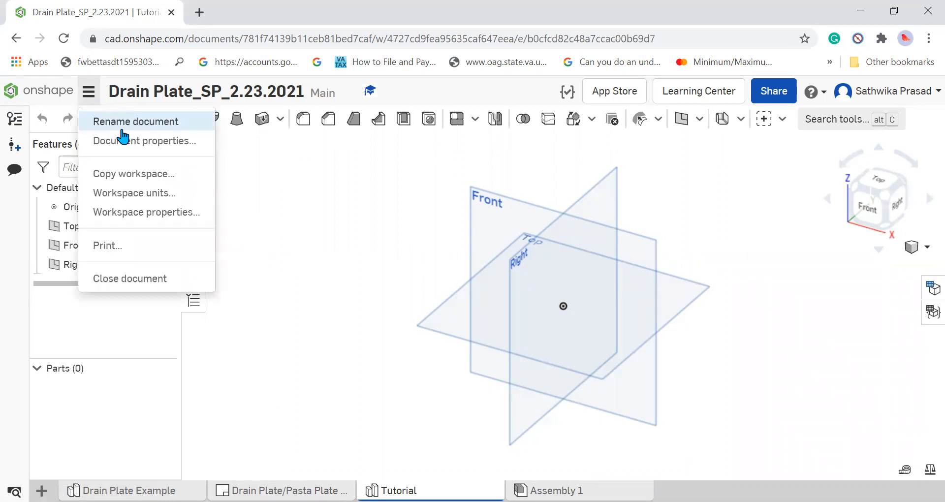
{"action": "left_click", "coordinate": [131, 194]}
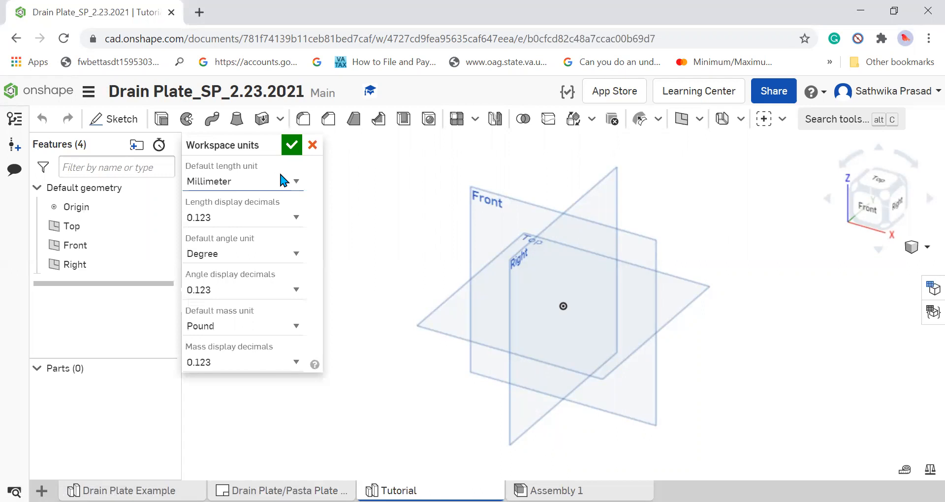
{"action": "left_click", "coordinate": [228, 183]}
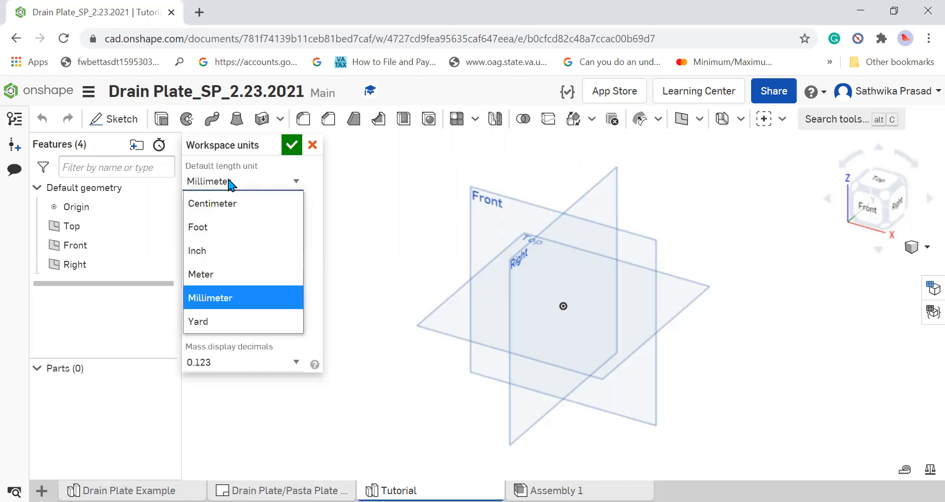
{"action": "left_click", "coordinate": [213, 305]}
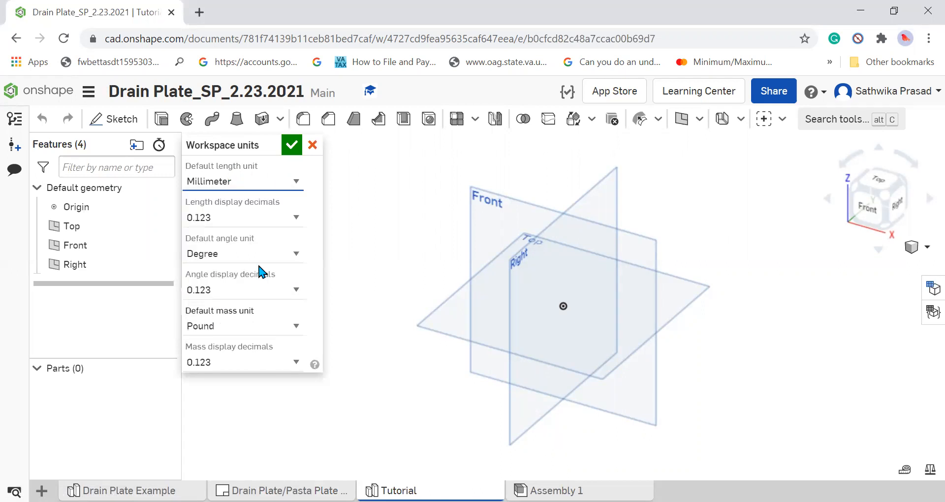
{"action": "left_click", "coordinate": [292, 146]}
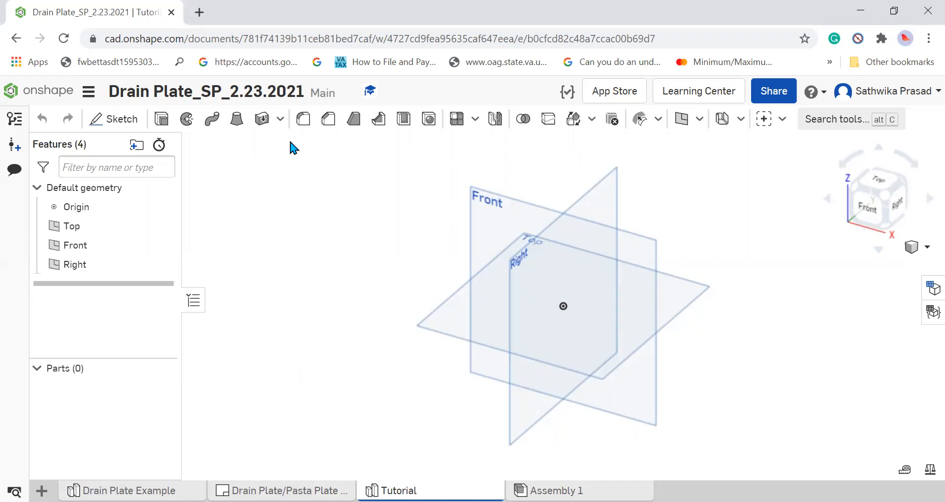
Start a new sketch on the Top plane and orient the view normal to it.
{"action": "right_click", "coordinate": [83, 224]}
{"action": "left_click", "coordinate": [325, 265]}
{"action": "right_click", "coordinate": [87, 225]}
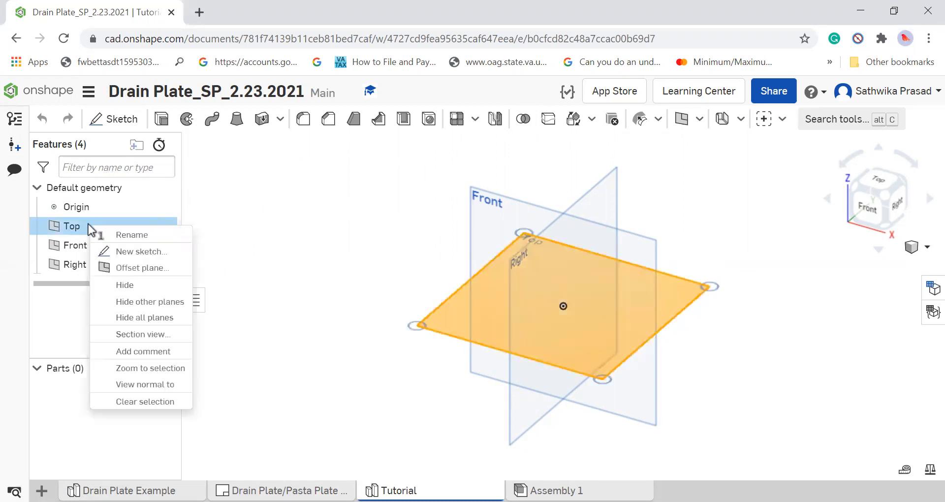
{"action": "left_click", "coordinate": [175, 255]}
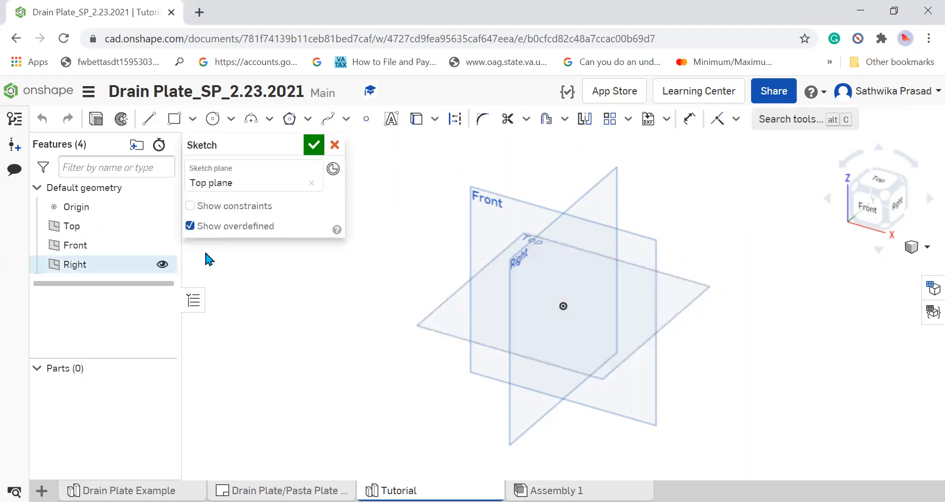
{"action": "right_click", "coordinate": [135, 226]}
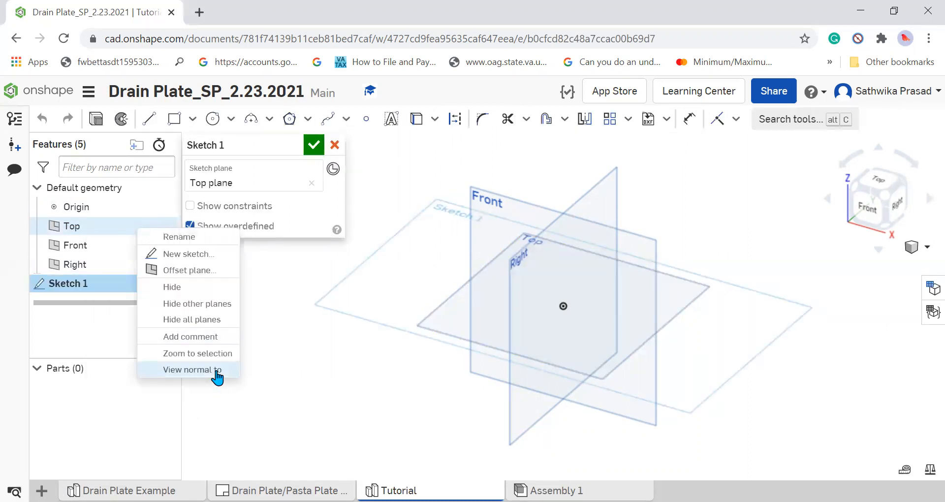
{"action": "left_click", "coordinate": [217, 370]}
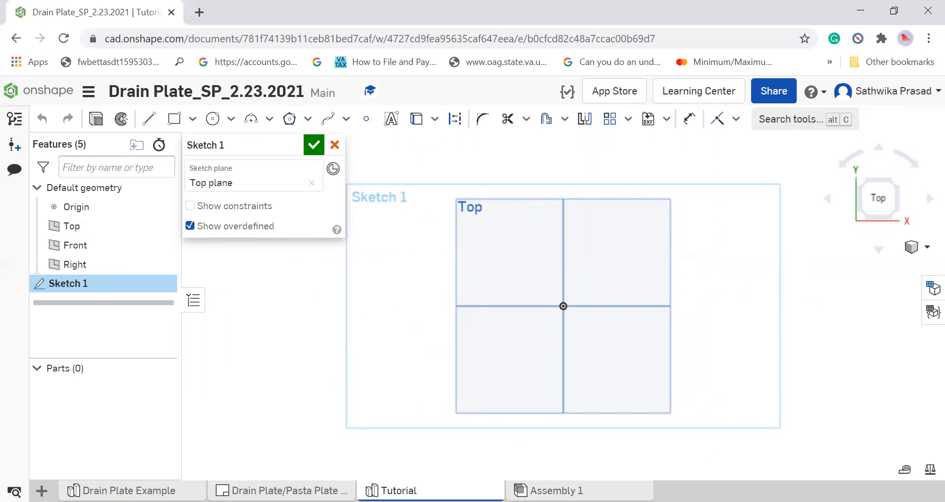
Check the plate drawing, then sketch a circle about 134 mm in diameter centred on the origin.
{"action": "left_click", "coordinate": [283, 491]}
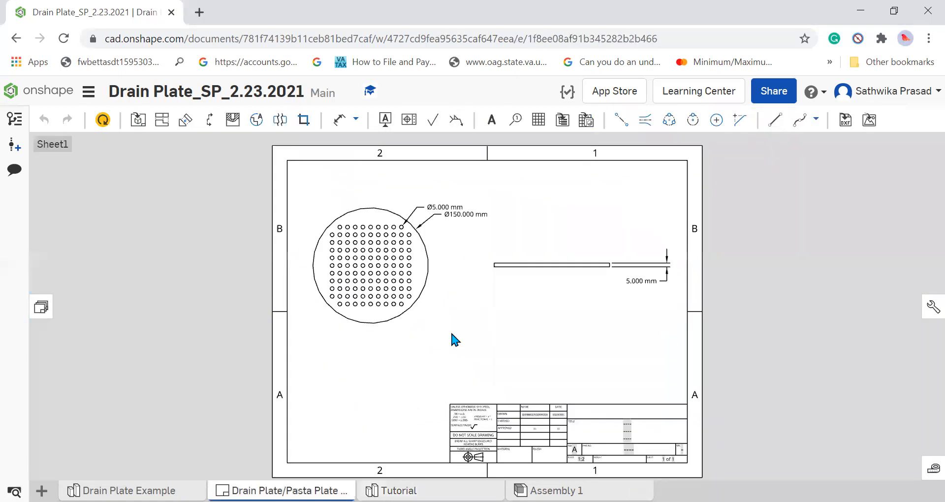
{"action": "left_click", "coordinate": [392, 491]}
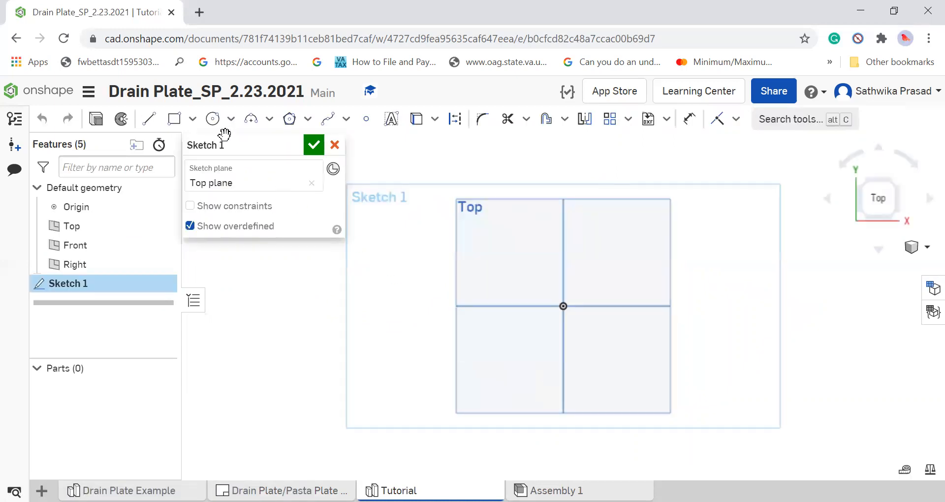
{"action": "left_click", "coordinate": [212, 119]}
{"action": "left_click", "coordinate": [564, 306]}
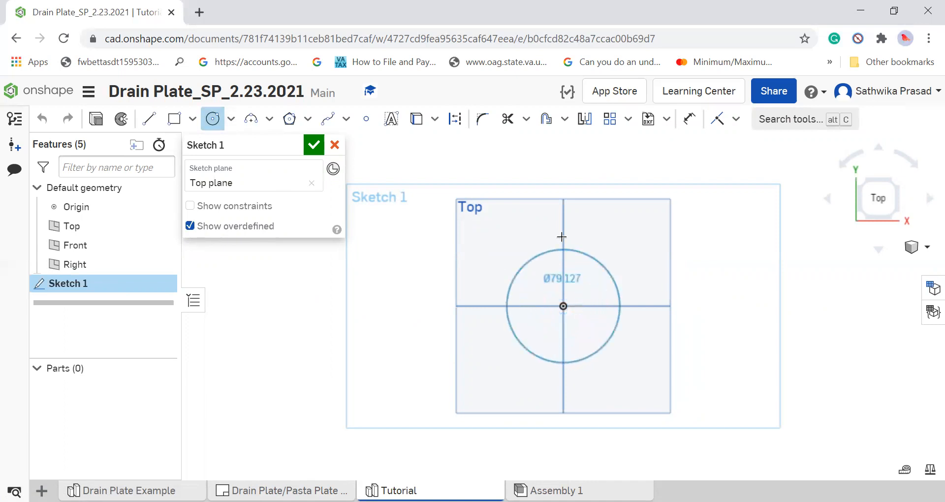
{"action": "left_click", "coordinate": [562, 210]}
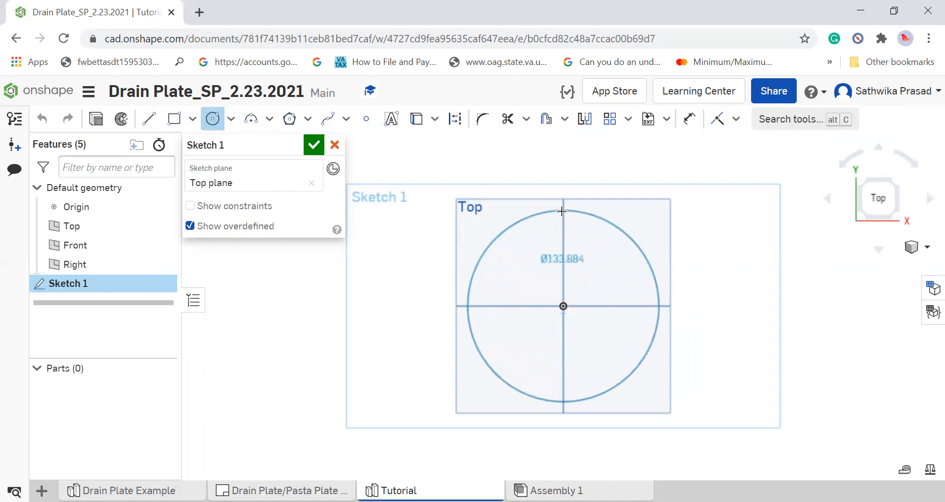
Dimension the large circle's diameter and set it to 150 mm.
{"action": "left_click", "coordinate": [685, 123]}
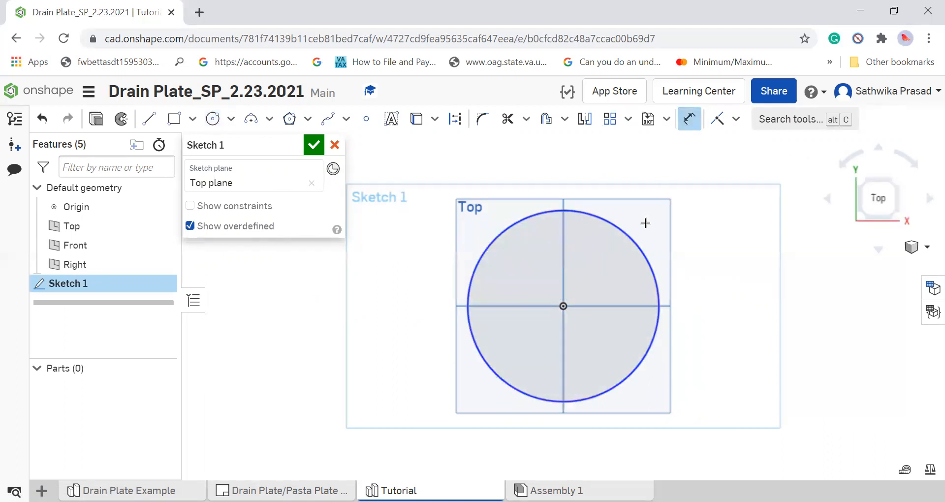
{"action": "left_click", "coordinate": [628, 238]}
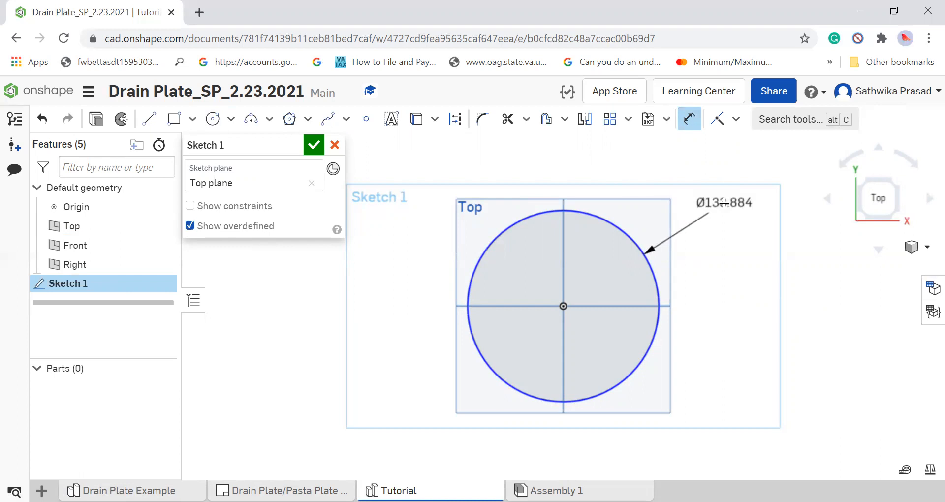
{"action": "left_click", "coordinate": [724, 203]}
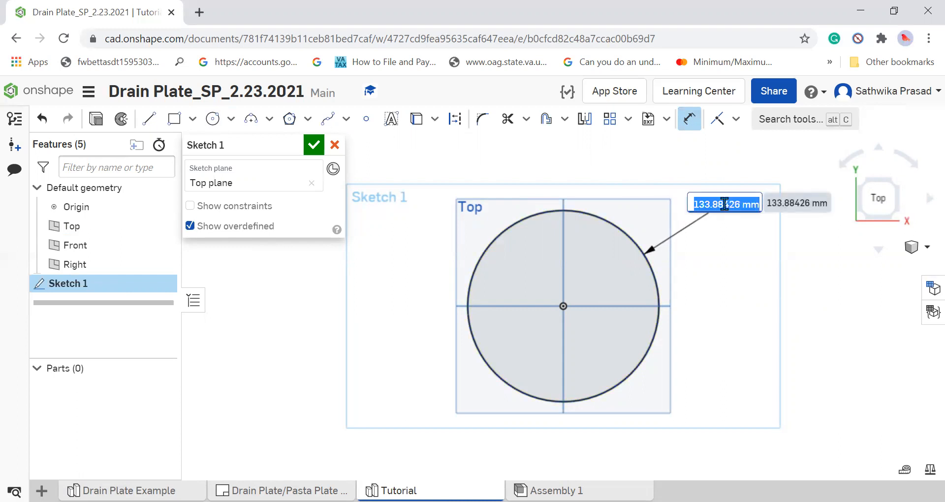
{"action": "type", "text": "150"}
{"action": "key", "text": "Return"}
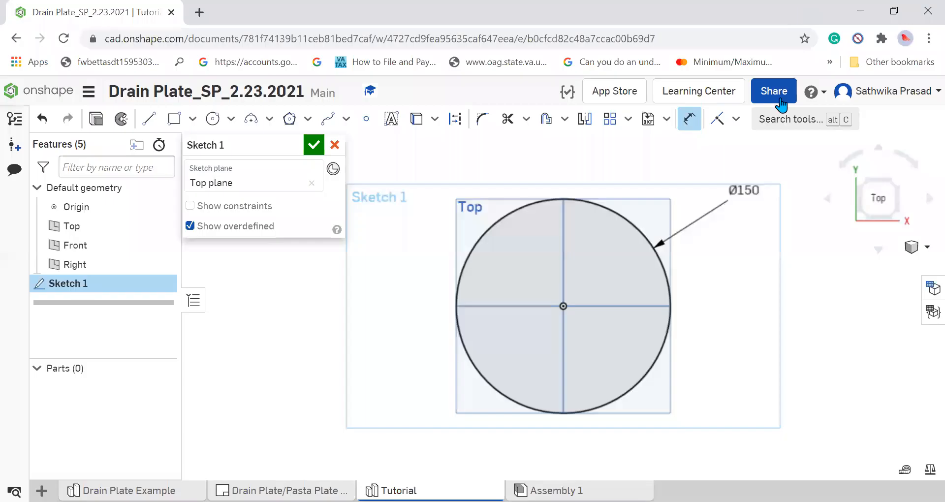
{"action": "left_click", "coordinate": [780, 93]}
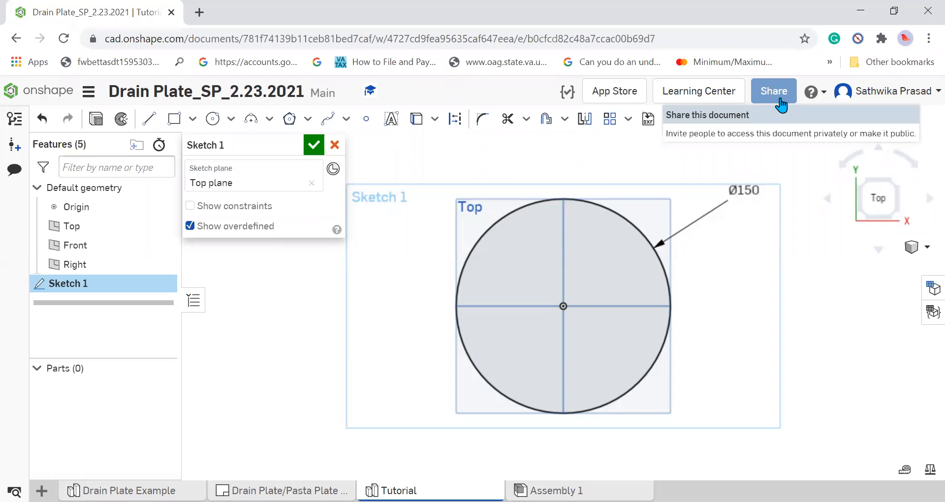
Sketch a small circle about 11.4 mm in diameter centred on the origin, inside the large circle.
{"action": "left_click", "coordinate": [212, 119]}
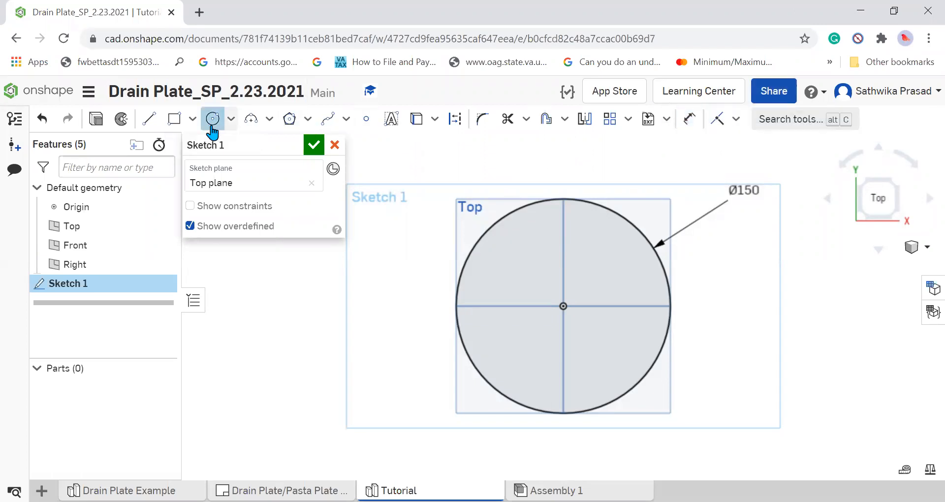
{"action": "left_click", "coordinate": [564, 305]}
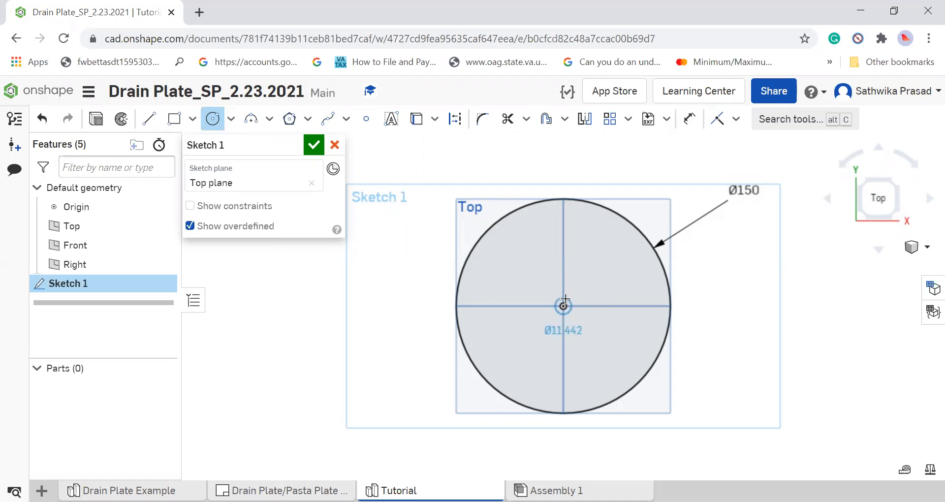
{"action": "left_click", "coordinate": [565, 299]}
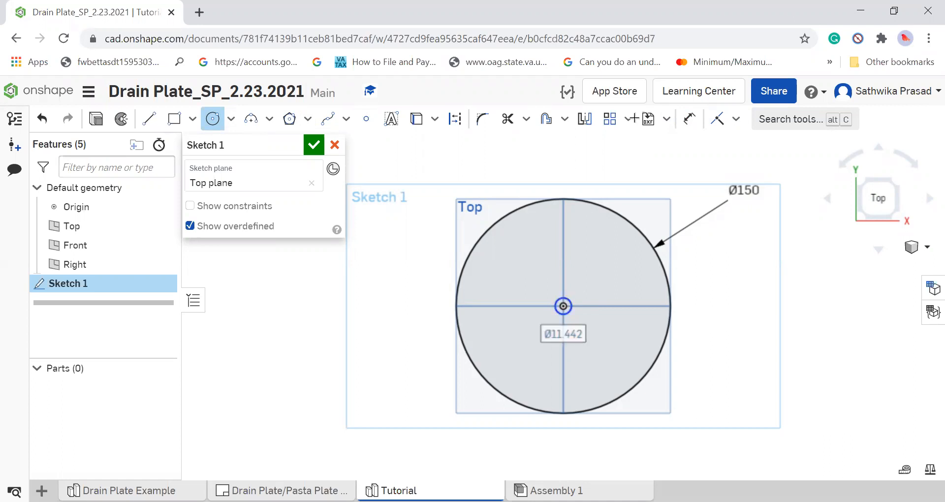
Check the small hole diameter in the drain plate drawing, then return to the Tutorial sketch.
{"action": "left_click", "coordinate": [691, 119]}
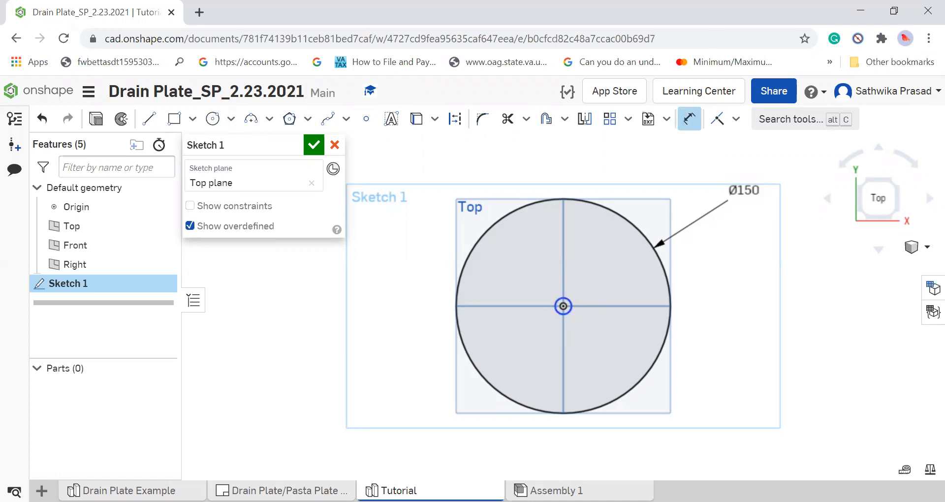
{"action": "left_click", "coordinate": [278, 491]}
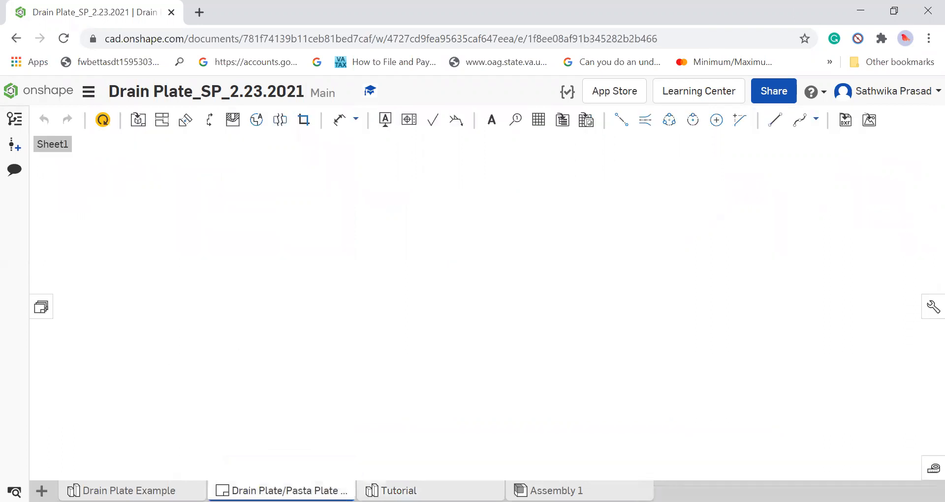
{"action": "left_click", "coordinate": [470, 213]}
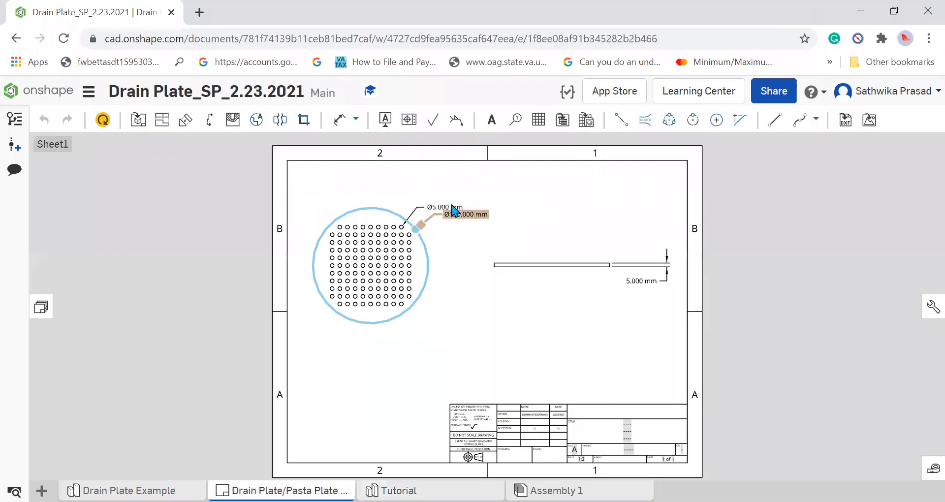
{"action": "left_click", "coordinate": [391, 490]}
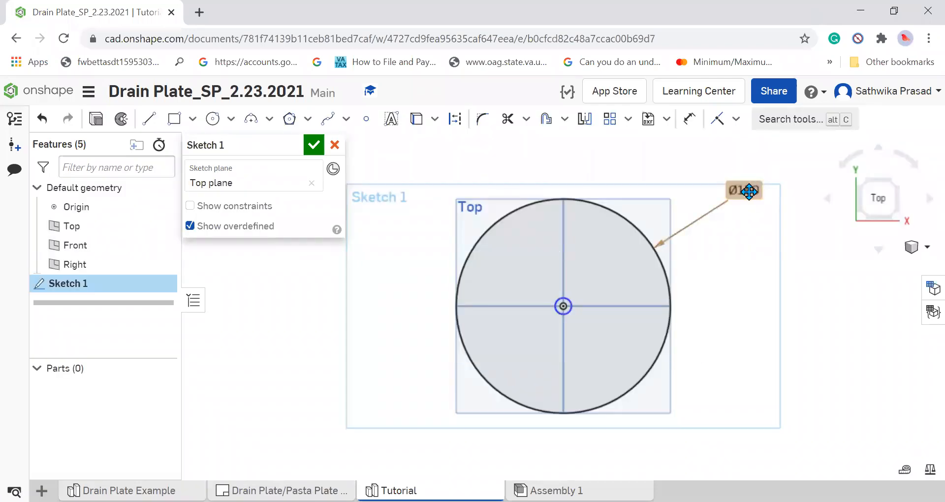
{"action": "double_click", "coordinate": [743, 191]}
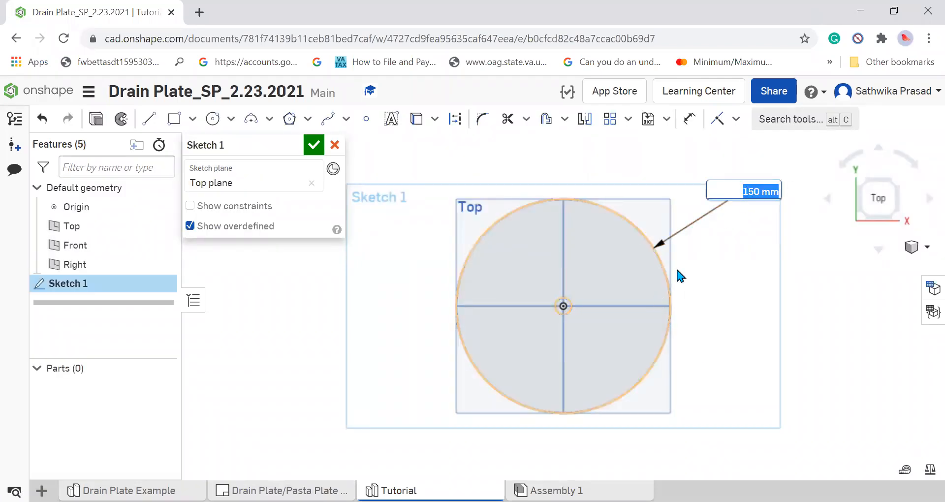
{"action": "left_click", "coordinate": [747, 213]}
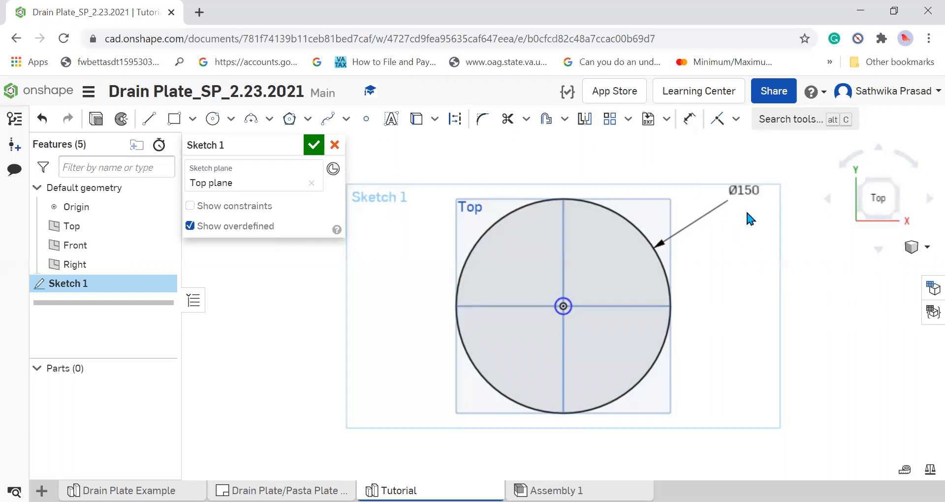
Dimension the small centre circle's diameter as 5 mm and place the dimension label on the left side of the circle.
{"action": "left_click", "coordinate": [689, 120]}
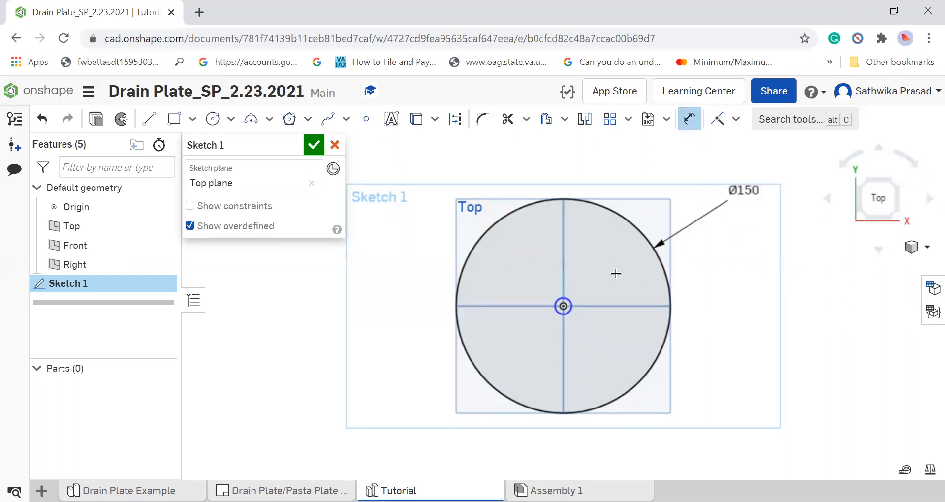
{"action": "left_click", "coordinate": [563, 298]}
{"action": "left_click", "coordinate": [719, 297]}
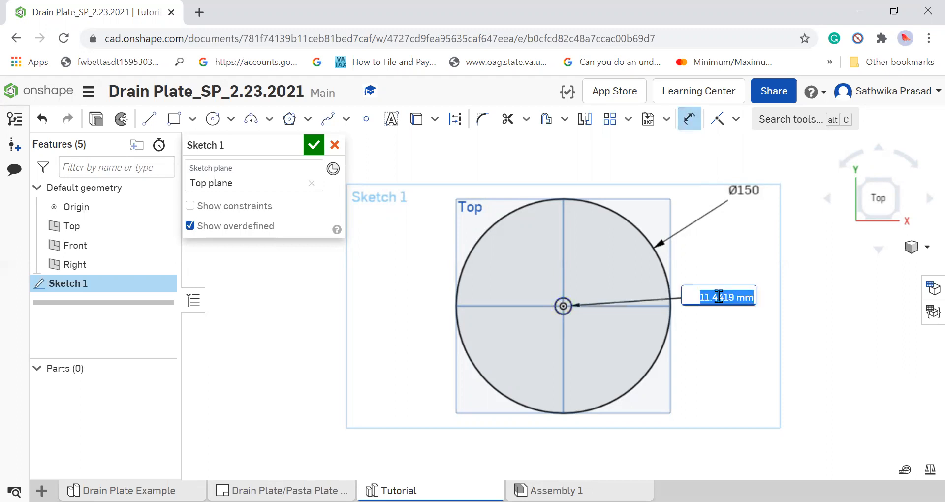
{"action": "type", "text": "5"}
{"action": "key", "text": "Return"}
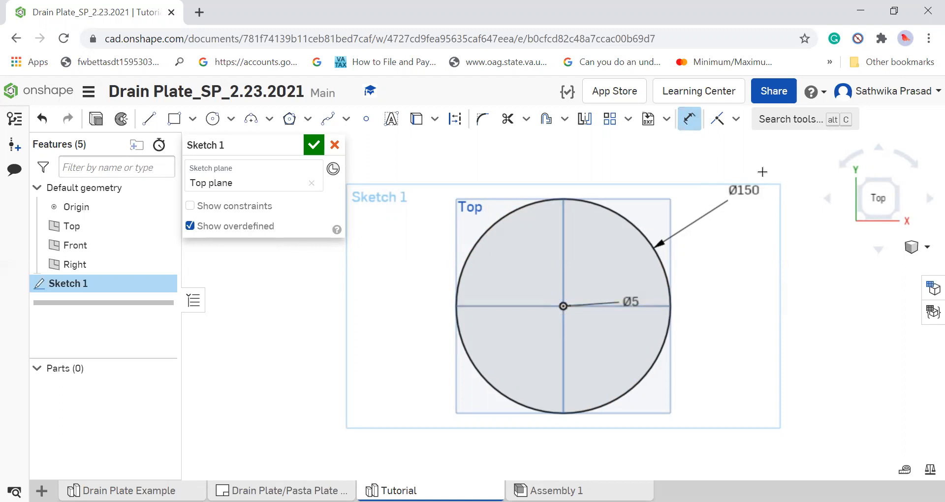
{"action": "key", "text": "Escape"}
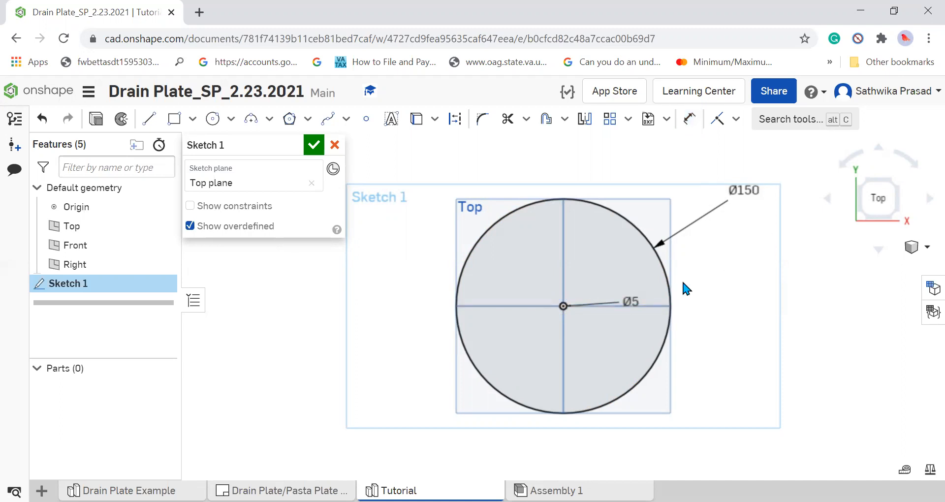
{"action": "left_click_drag", "start_coordinate": [621, 308], "coordinate": [536, 308]}
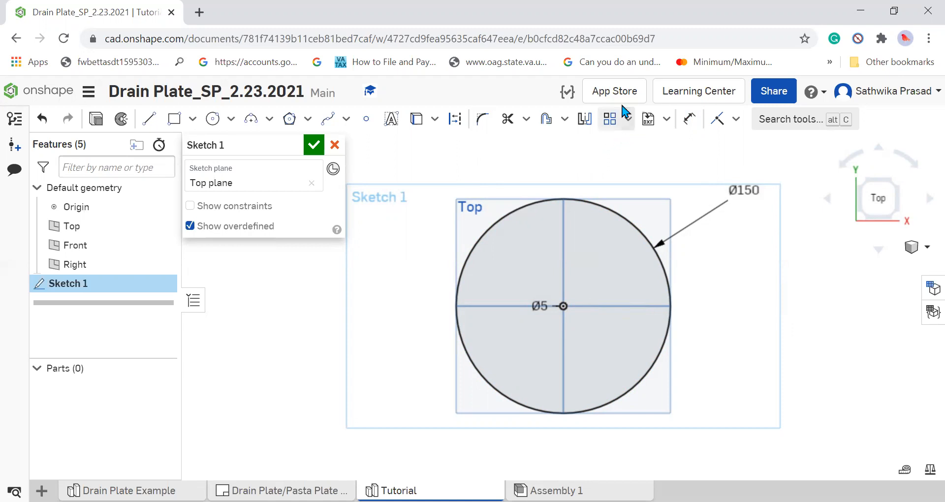
Start a linear pattern of the 5 mm circle with 6 horizontal instances spaced 10 mm apart.
{"action": "left_click", "coordinate": [610, 118]}
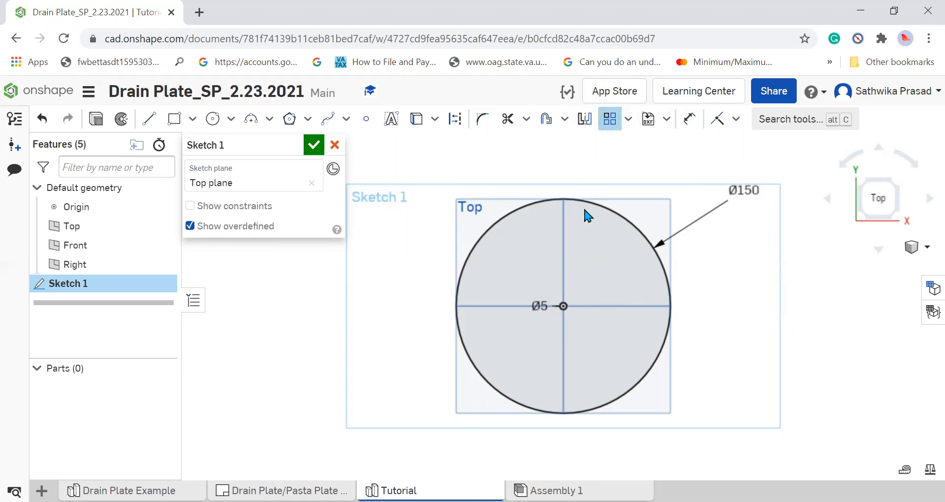
{"action": "left_click", "coordinate": [566, 309]}
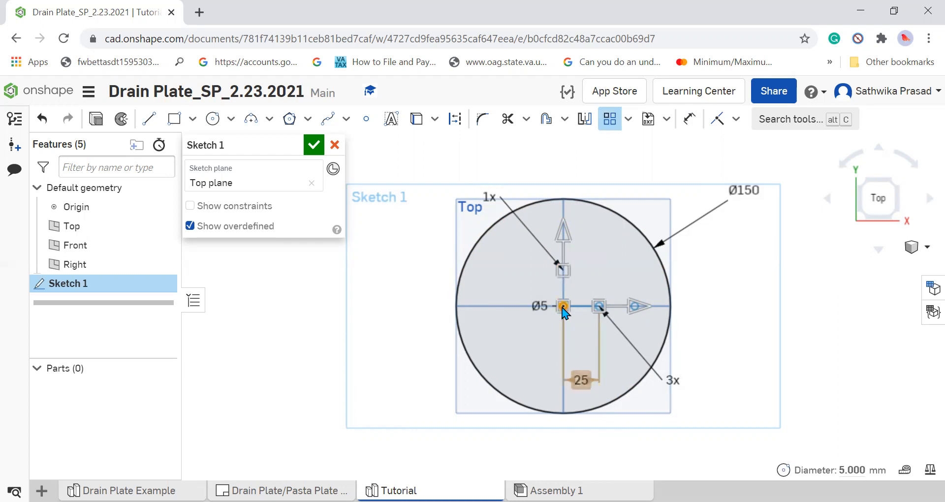
{"action": "double_click", "coordinate": [575, 379]}
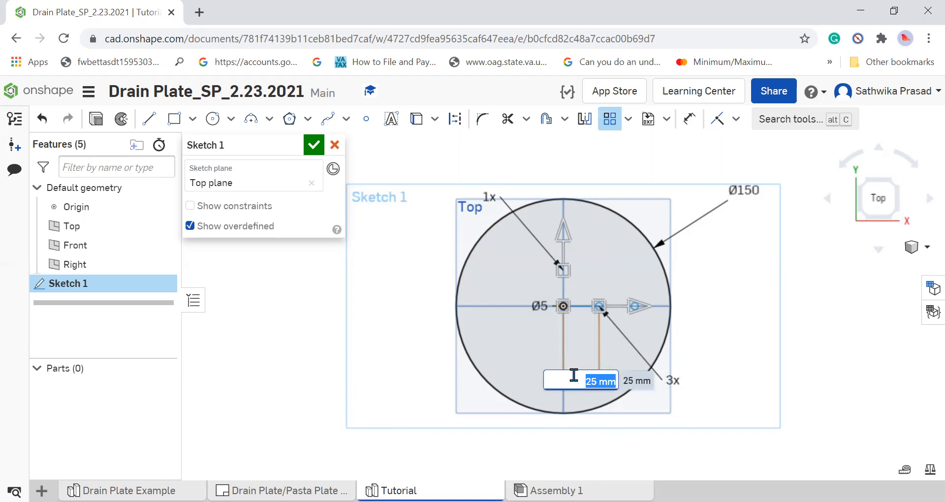
{"action": "type", "text": "10"}
{"action": "key", "text": "Return"}
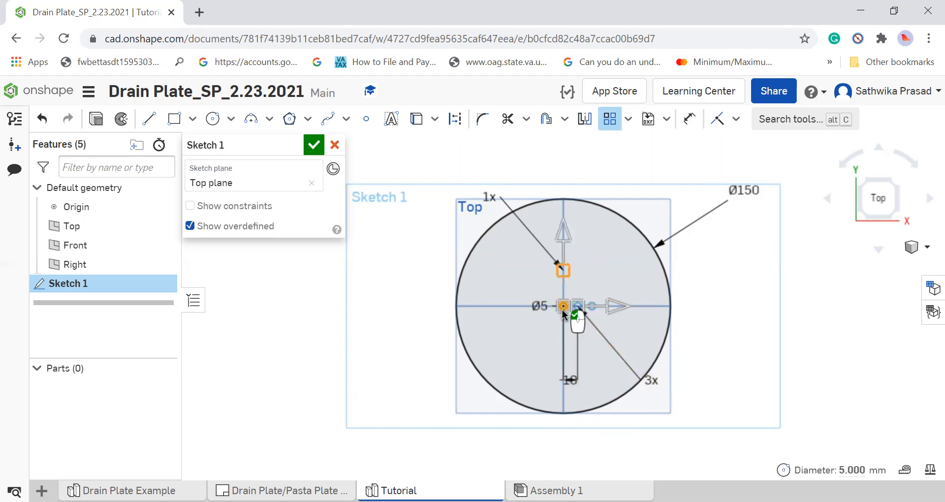
{"action": "double_click", "coordinate": [651, 386]}
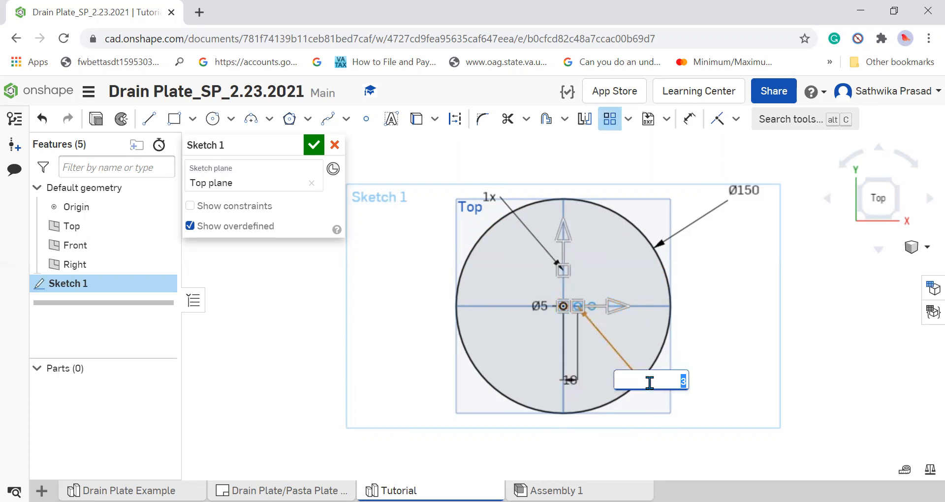
{"action": "key", "text": "Return"}
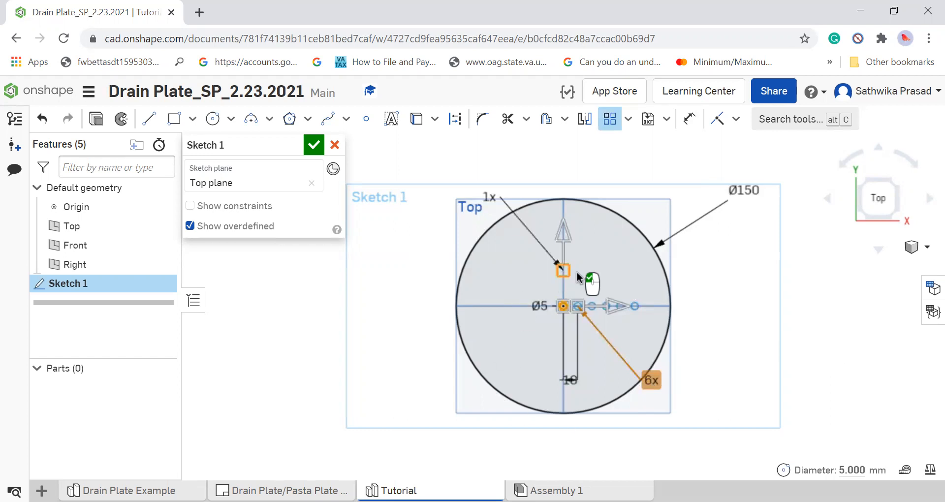
Set the pattern's vertical direction to 6 instances spaced 10 mm apart and complete the linear pattern.
{"action": "double_click", "coordinate": [489, 197]}
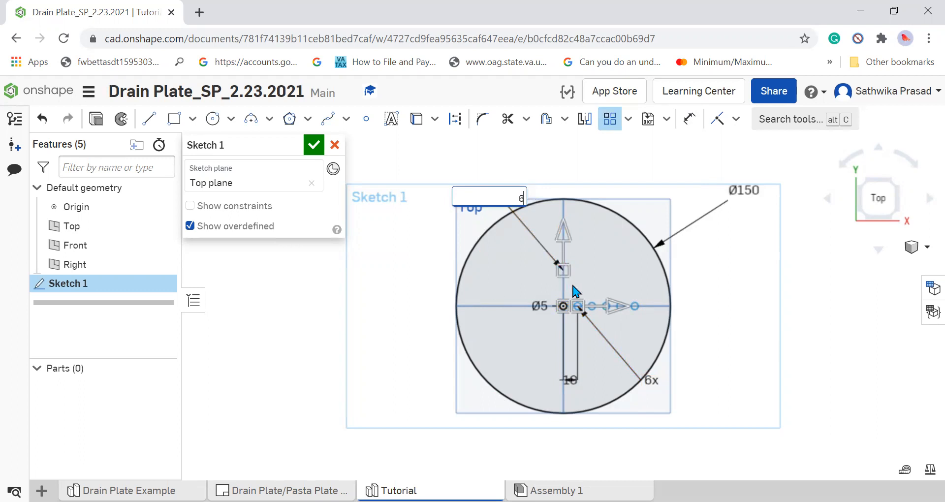
{"action": "type", "text": "6"}
{"action": "key", "text": "Return"}
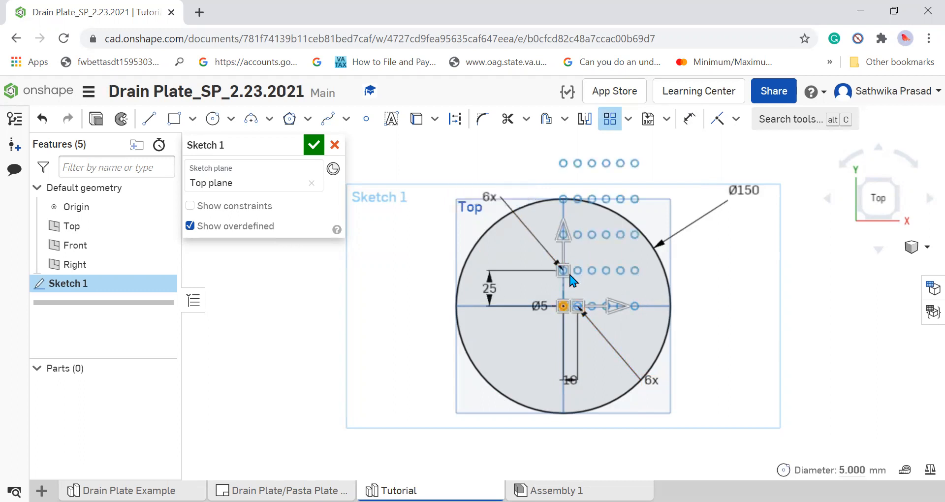
{"action": "double_click", "coordinate": [484, 289]}
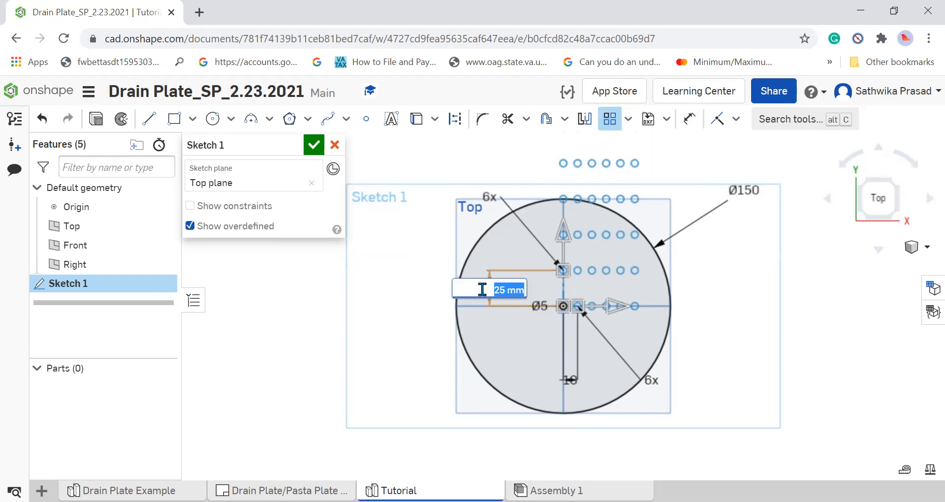
{"action": "type", "text": "10"}
{"action": "key", "text": "Return"}
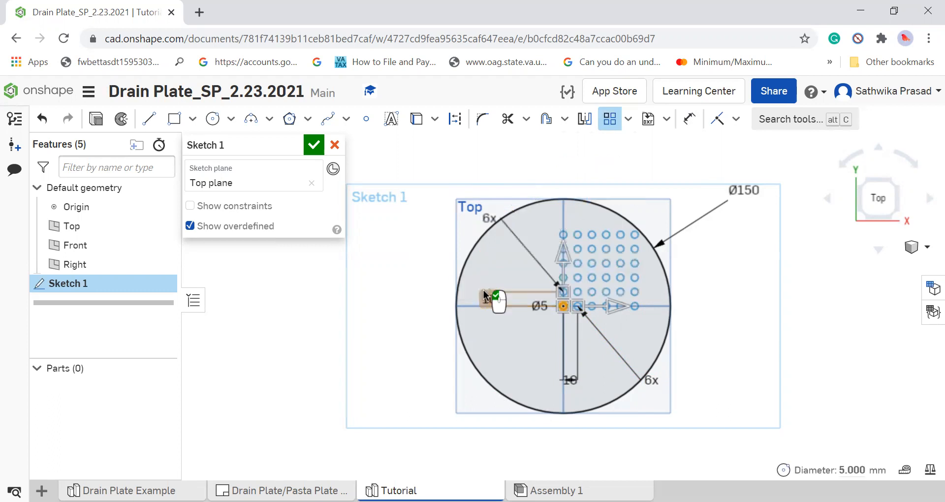
{"action": "left_click", "coordinate": [692, 305]}
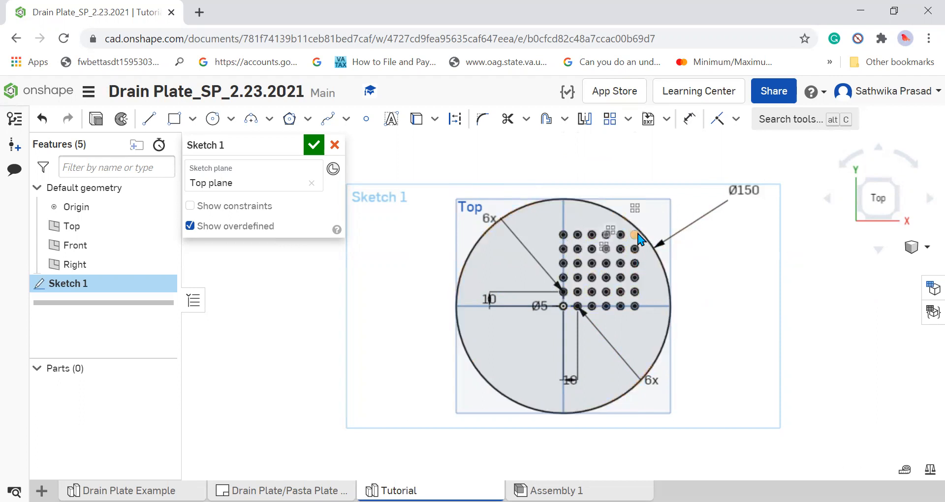
Delete the patterned circle at the upper-right corner of the hole grid.
{"action": "scroll", "coordinate": [638, 240], "scroll_direction": "up", "scroll_amount": 3}
{"action": "scroll", "coordinate": [638, 239], "scroll_direction": "up", "scroll_amount": 2}
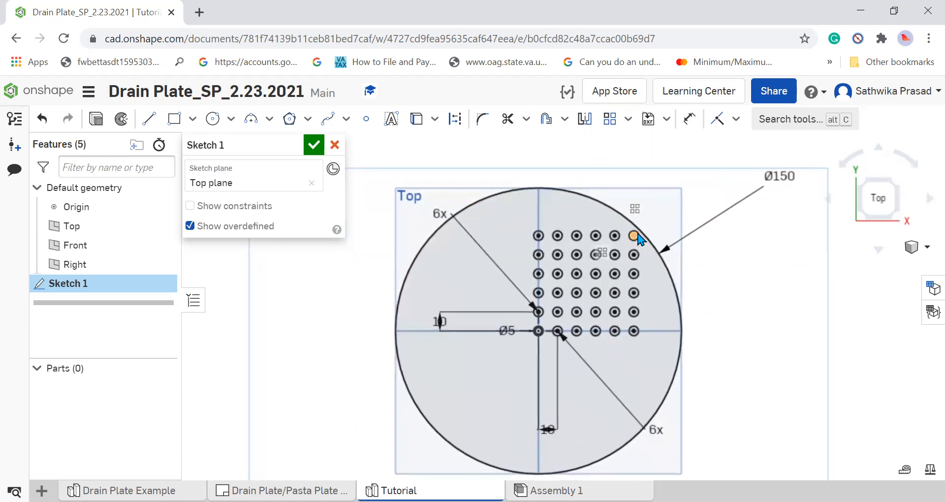
{"action": "scroll", "coordinate": [639, 240], "scroll_direction": "up", "scroll_amount": 5}
{"action": "scroll", "coordinate": [638, 240], "scroll_direction": "down", "scroll_amount": 3}
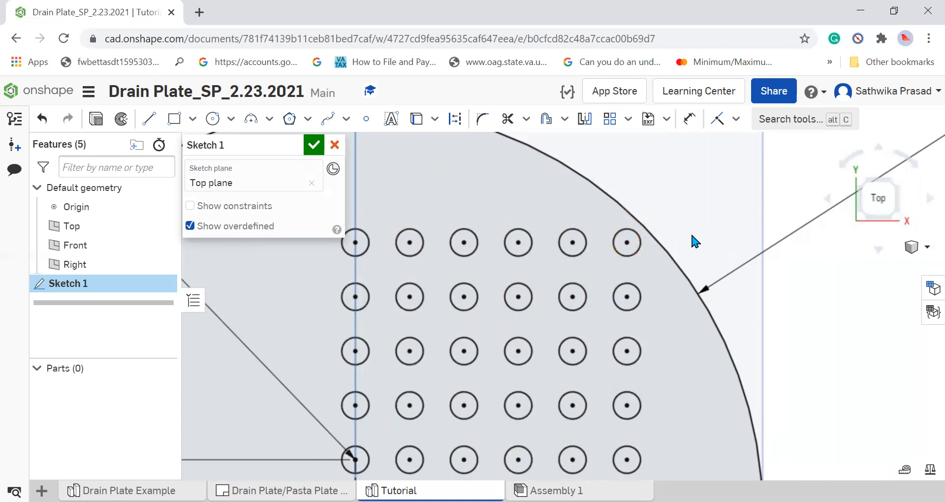
{"action": "left_click", "coordinate": [636, 244]}
{"action": "key", "text": "Delete"}
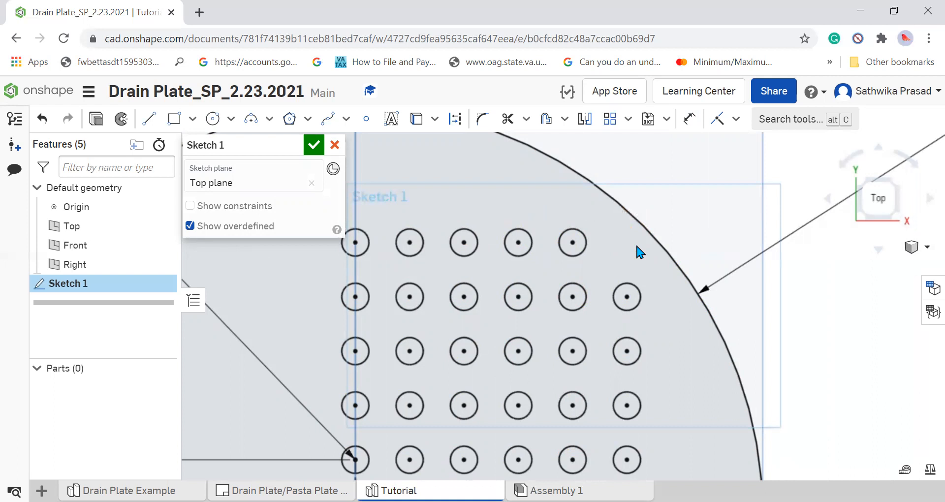
Look over the full plate from the top, accept Sketch 1 and reopen it for editing.
{"action": "scroll", "coordinate": [640, 343], "scroll_direction": "down", "scroll_amount": 3}
{"action": "scroll", "coordinate": [640, 343], "scroll_direction": "up", "scroll_amount": 3}
{"action": "scroll", "coordinate": [640, 344], "scroll_direction": "up", "scroll_amount": 8}
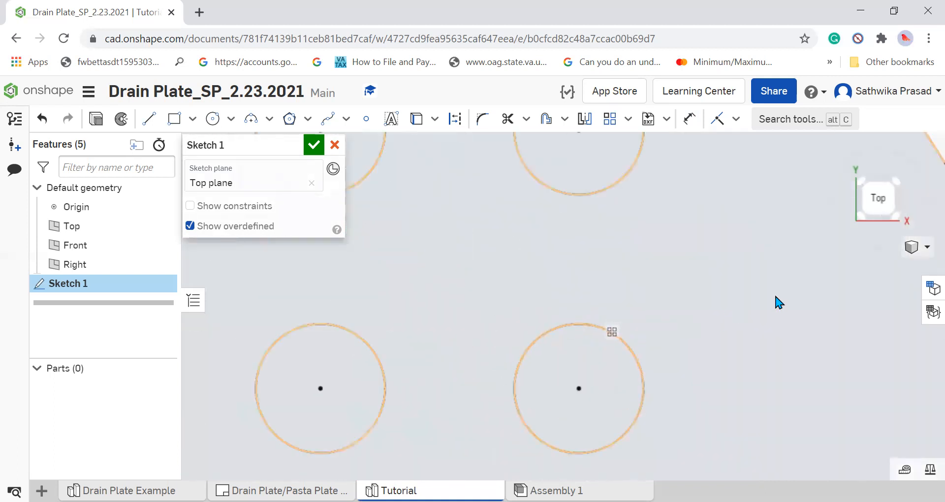
{"action": "left_click", "coordinate": [903, 255]}
{"action": "left_click", "coordinate": [902, 249]}
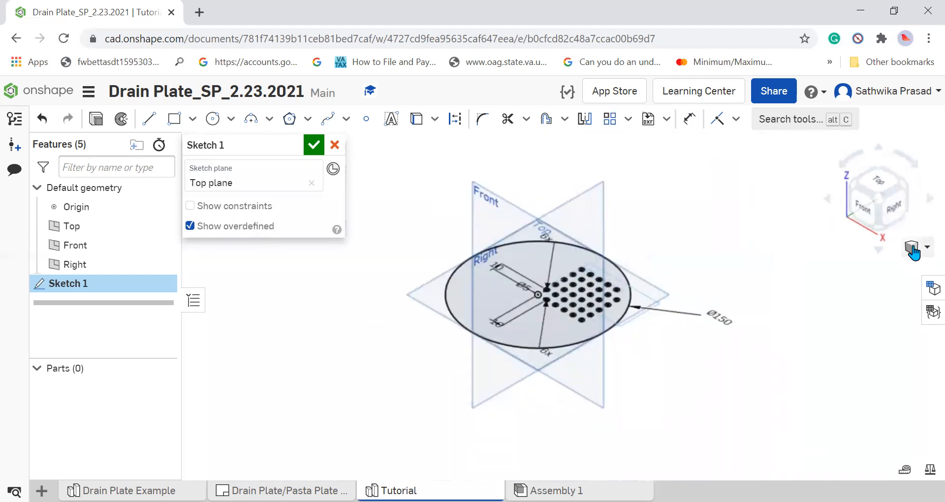
{"action": "left_click", "coordinate": [911, 247]}
{"action": "left_click", "coordinate": [879, 168]}
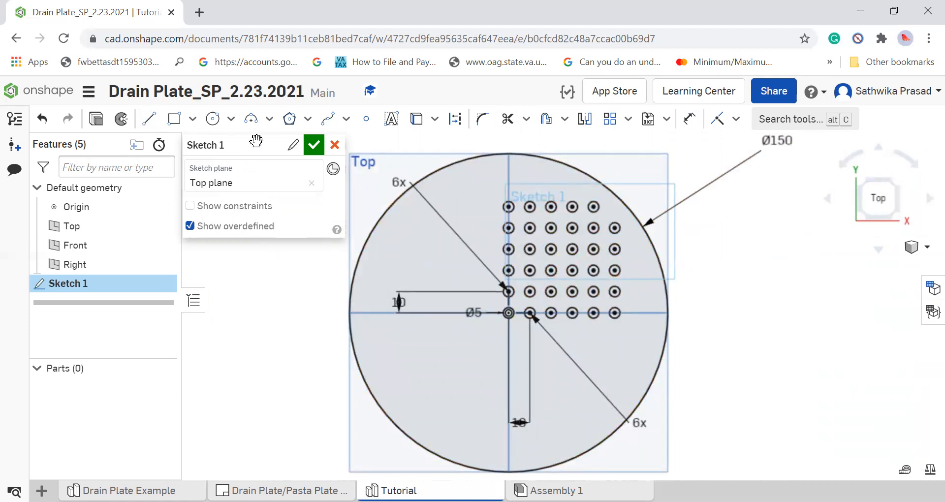
{"action": "left_click", "coordinate": [313, 146]}
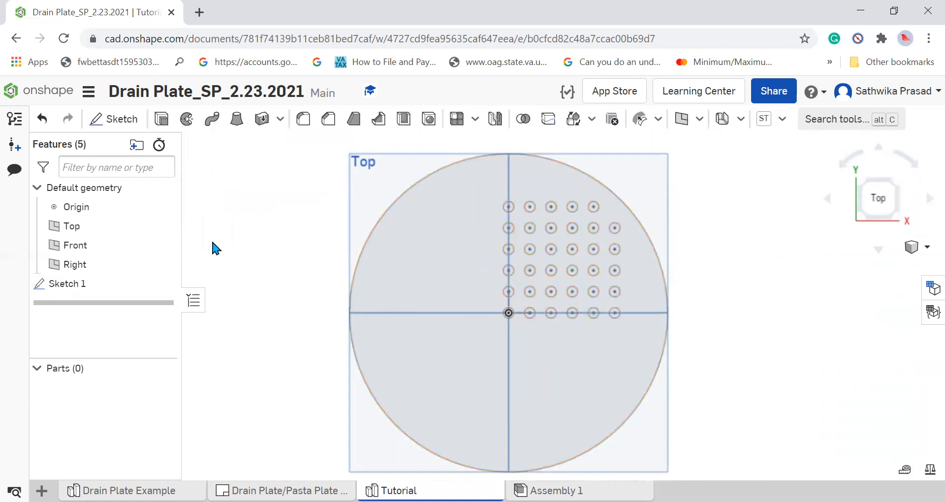
{"action": "right_click", "coordinate": [97, 289]}
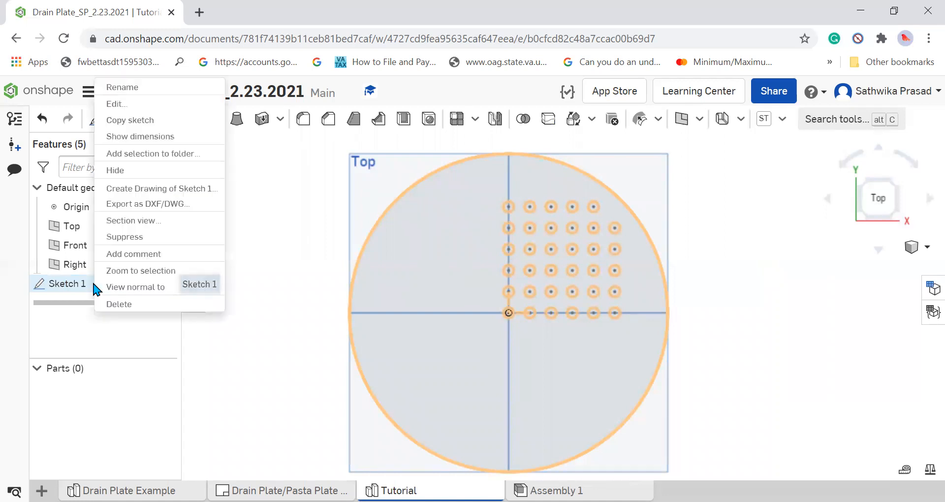
{"action": "left_click", "coordinate": [140, 106]}
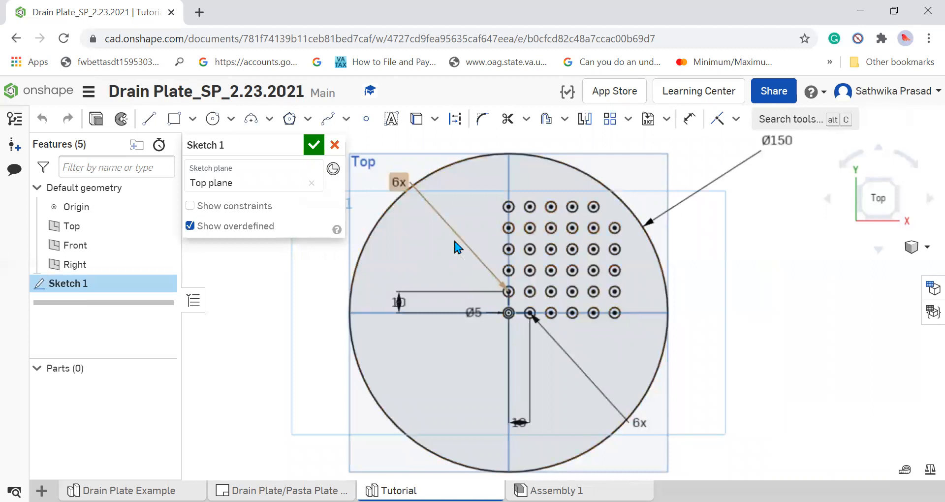
Sketch a vertical construction line 150 mm long through the origin, from the top to the bottom of the large circle.
{"action": "left_click", "coordinate": [452, 119]}
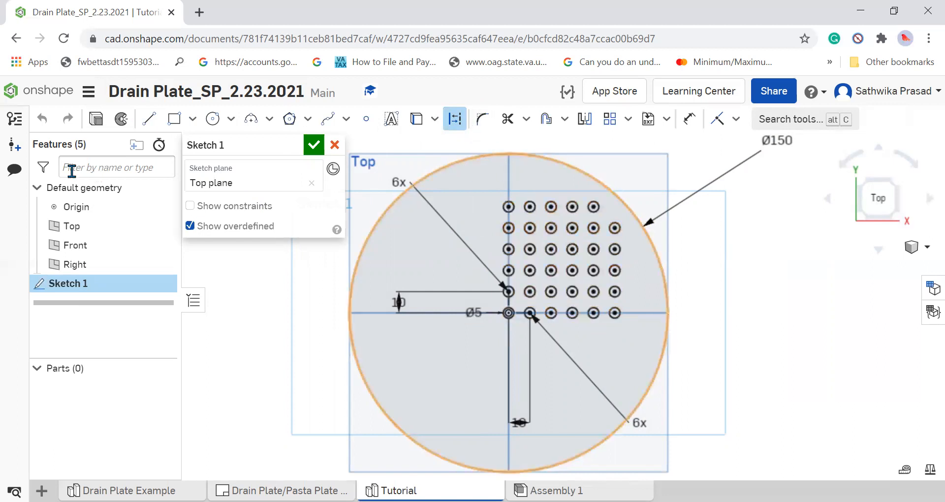
{"action": "left_click", "coordinate": [149, 116]}
{"action": "left_click", "coordinate": [449, 126]}
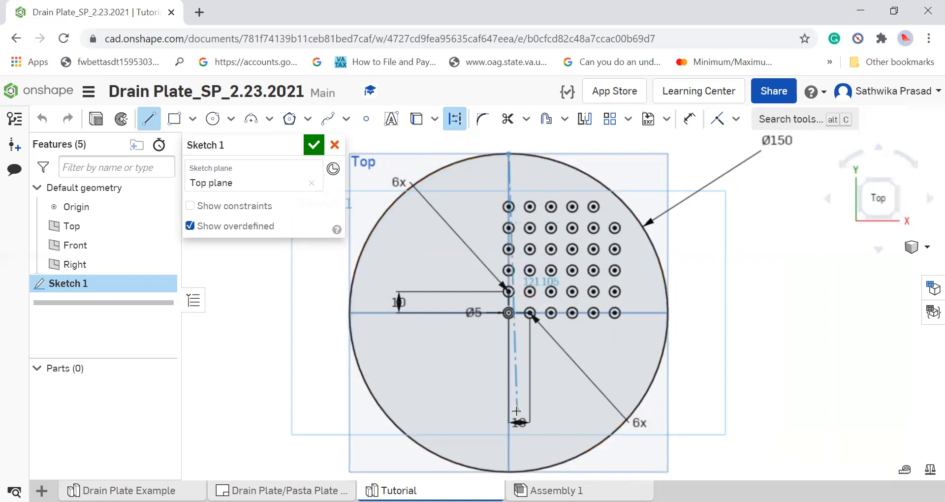
{"action": "left_click", "coordinate": [508, 471]}
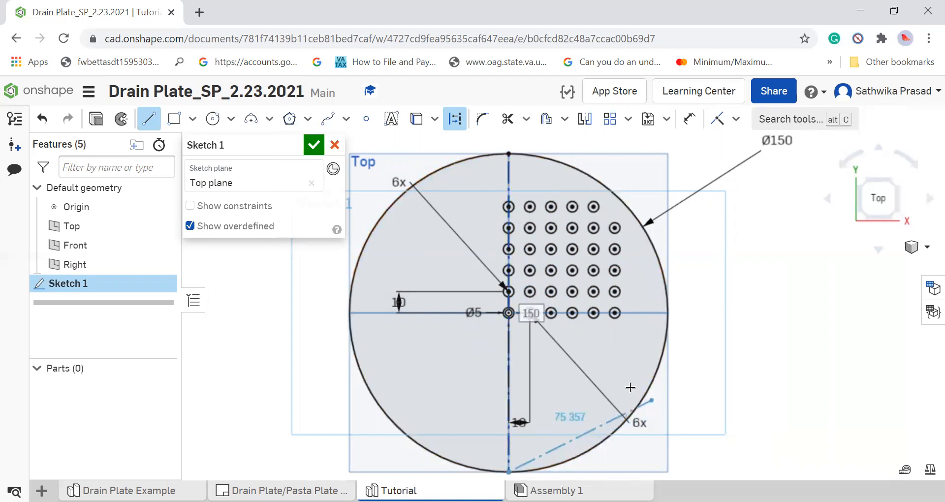
{"action": "key", "text": "Escape"}
Sketch a horizontal construction line 150 mm long through the origin, spanning the large circle from side to side.
{"action": "left_click", "coordinate": [148, 118]}
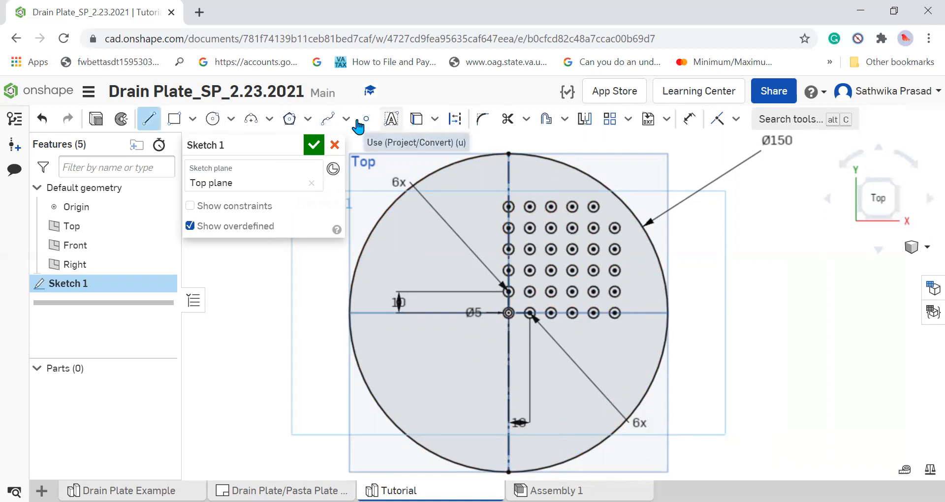
{"action": "left_click", "coordinate": [455, 119]}
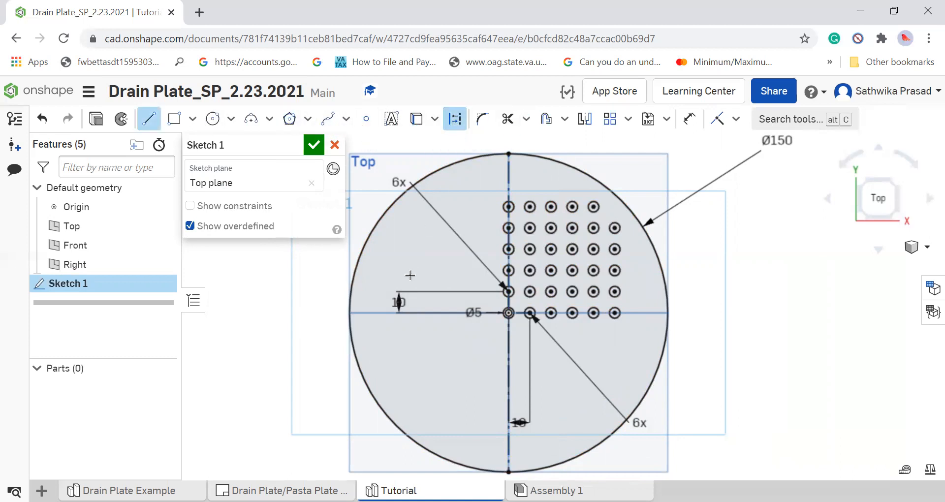
{"action": "left_click", "coordinate": [350, 313]}
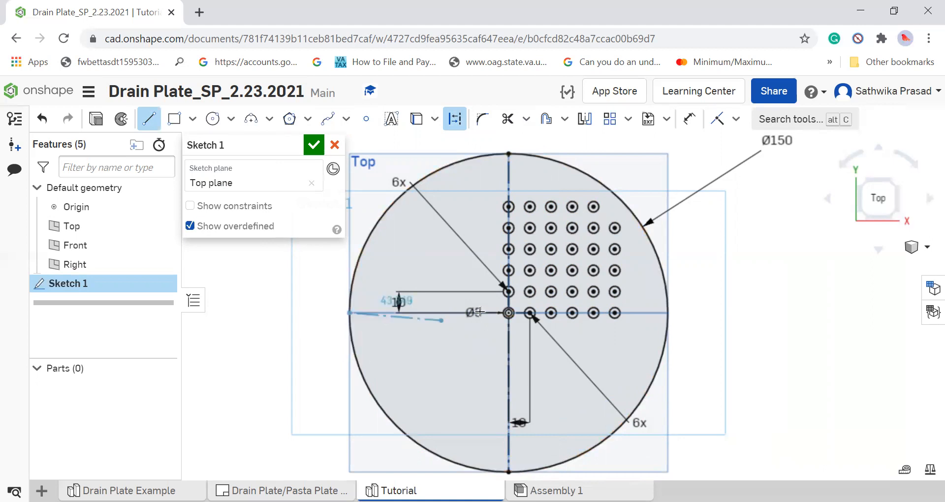
{"action": "left_click", "coordinate": [668, 313]}
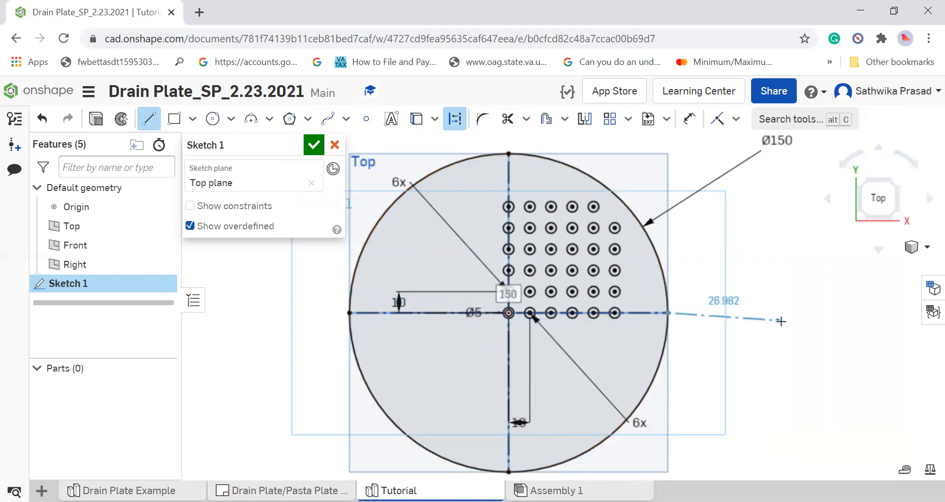
{"action": "key", "text": "Escape"}
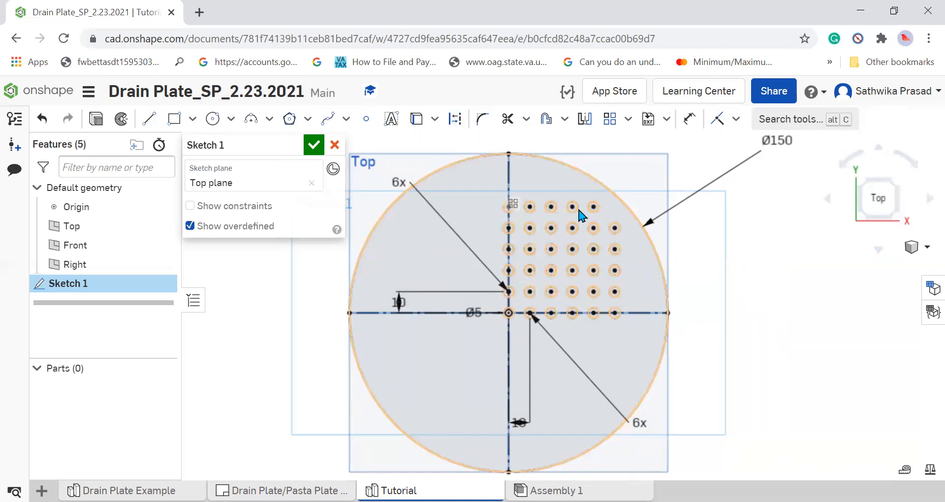
Mirror the patterned quadrant of hole circles across the vertical construction line.
{"action": "left_click", "coordinate": [594, 126]}
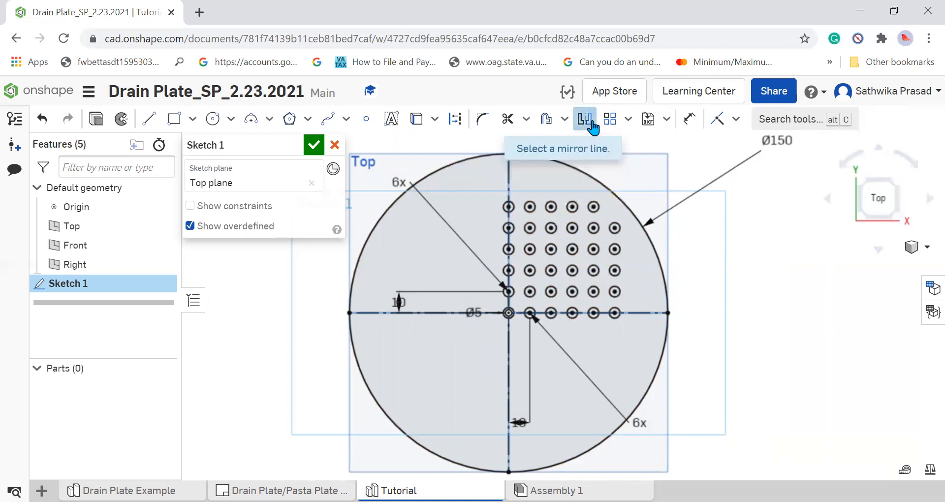
{"action": "left_click", "coordinate": [509, 173]}
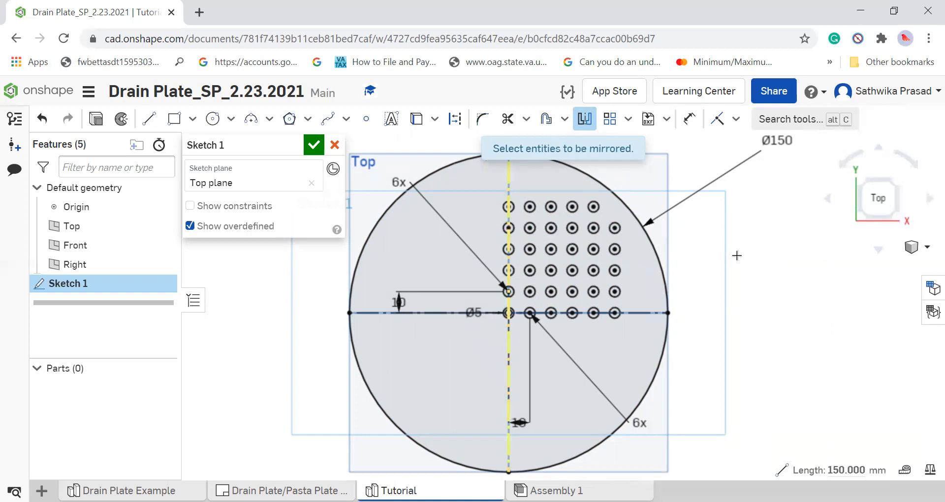
{"action": "left_click", "coordinate": [550, 206]}
{"action": "left_click_drag", "start_coordinate": [481, 173], "coordinate": [652, 318]}
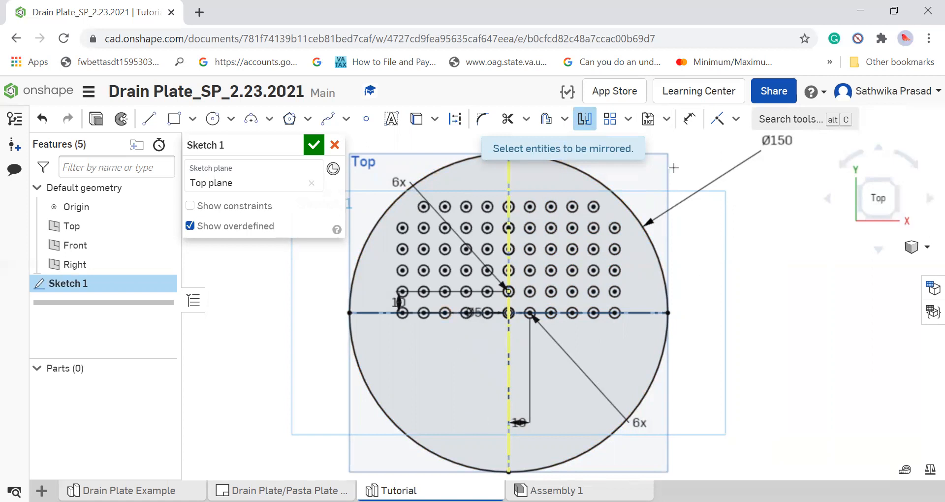
{"action": "left_click", "coordinate": [802, 234]}
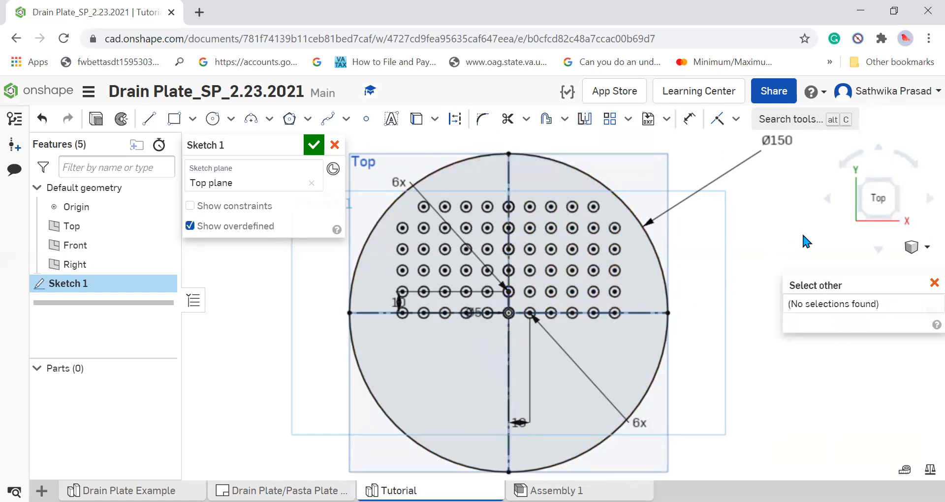
Mirror the upper half of the hole circles across the horizontal construction line and accept the sketch.
{"action": "left_click", "coordinate": [585, 120]}
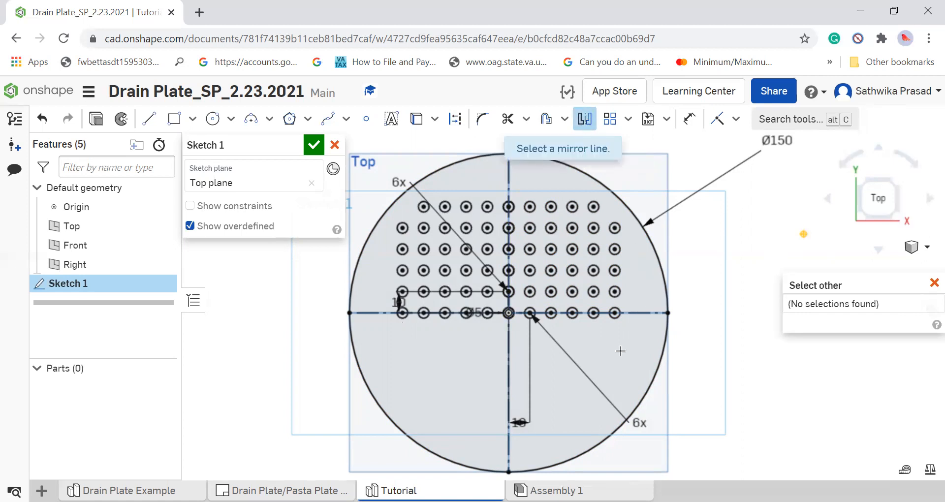
{"action": "left_click", "coordinate": [640, 313]}
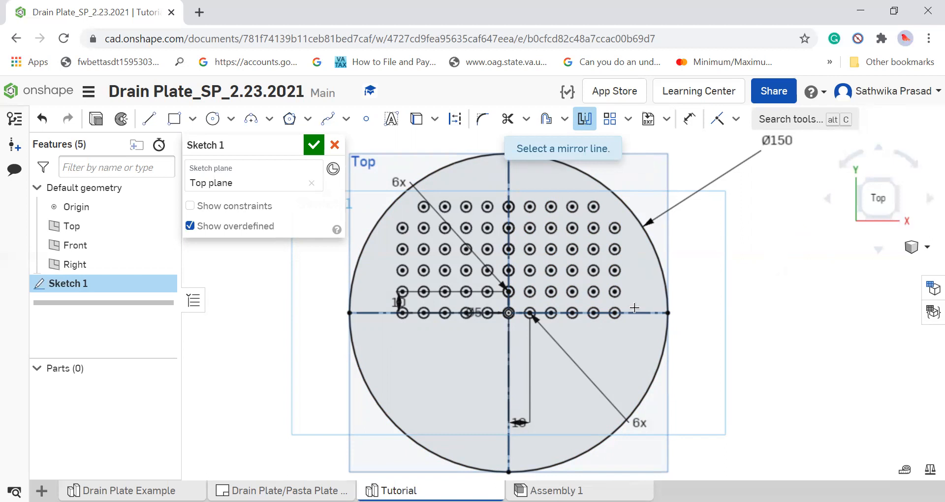
{"action": "left_click", "coordinate": [632, 312]}
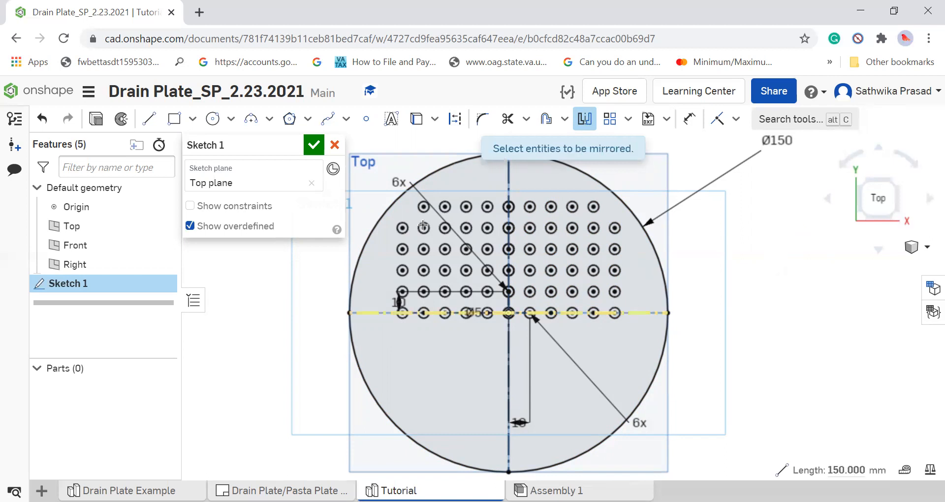
{"action": "left_click_drag", "start_coordinate": [384, 190], "coordinate": [646, 319]}
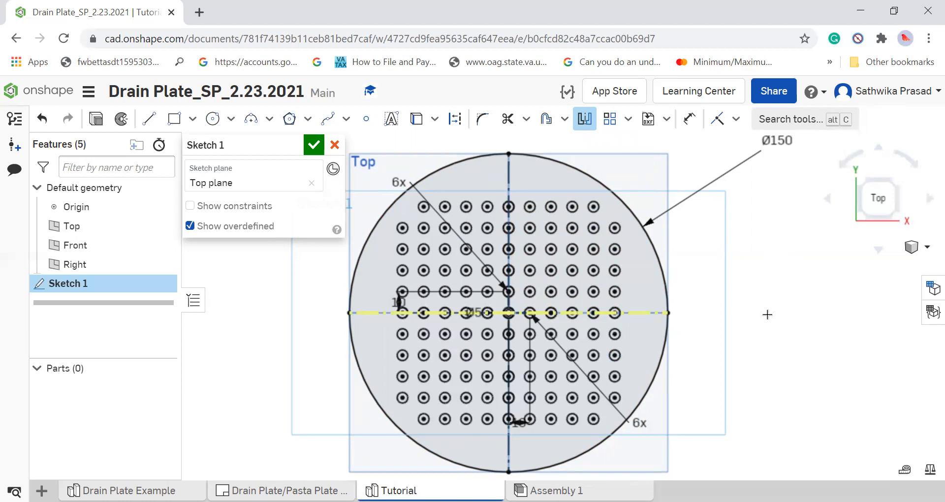
{"action": "left_click", "coordinate": [314, 146]}
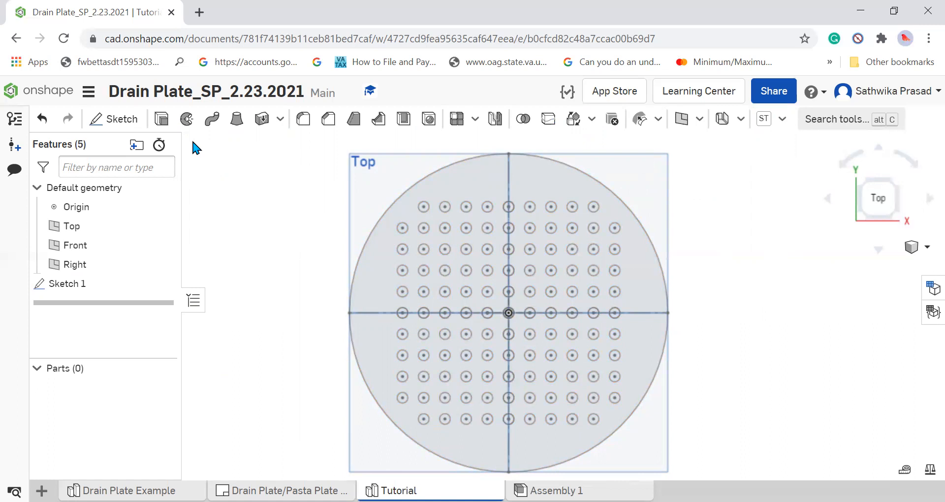
Extrude the perforated plate region of Sketch 1 as a new solid with a blind depth of 5 mm, per the reference drawing.
{"action": "left_click", "coordinate": [162, 119]}
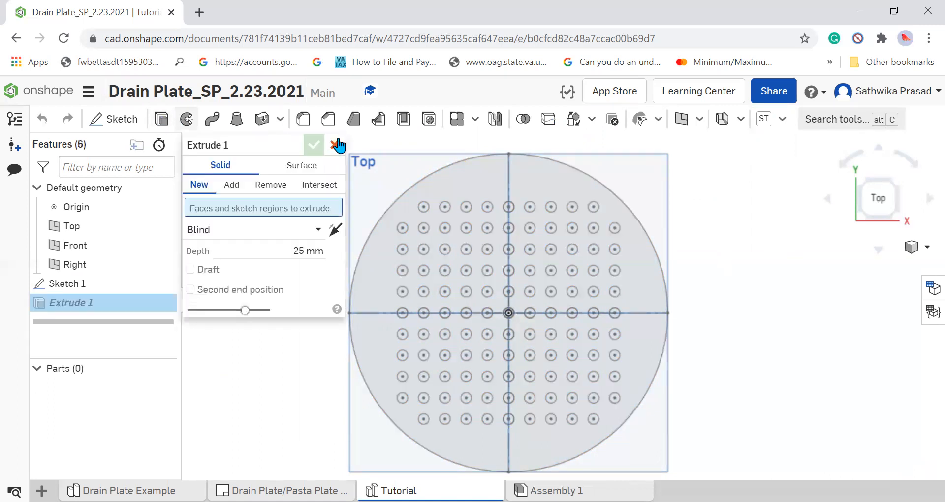
{"action": "left_click", "coordinate": [565, 185]}
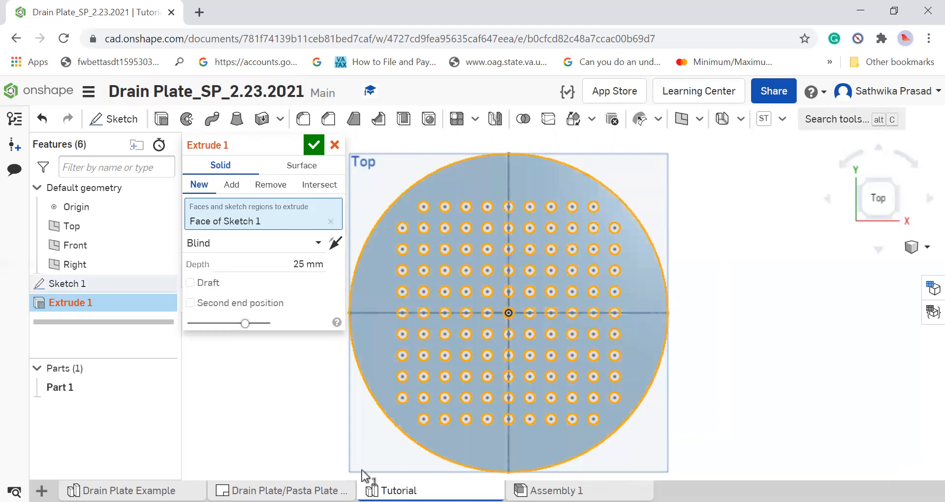
{"action": "left_click", "coordinate": [283, 490]}
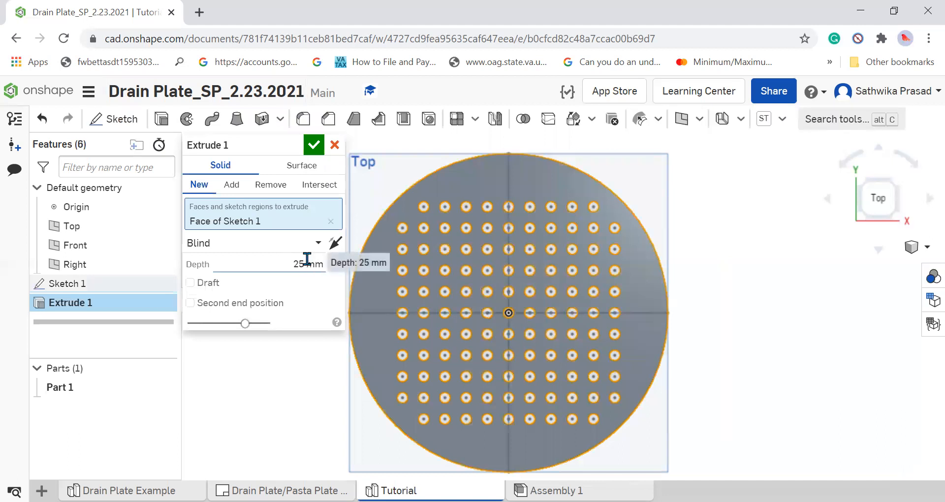
{"action": "left_click", "coordinate": [307, 261]}
{"action": "type", "text": "5"}
{"action": "key", "text": "Return"}
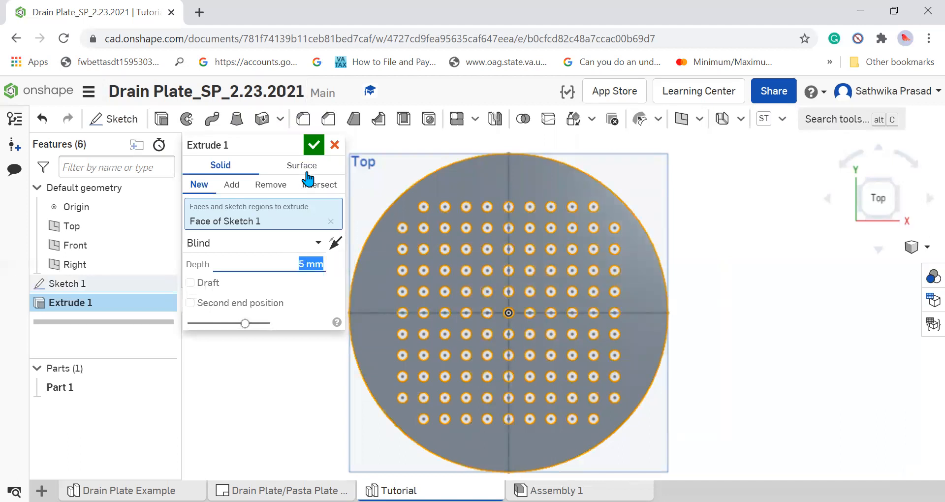
{"action": "left_click", "coordinate": [314, 144]}
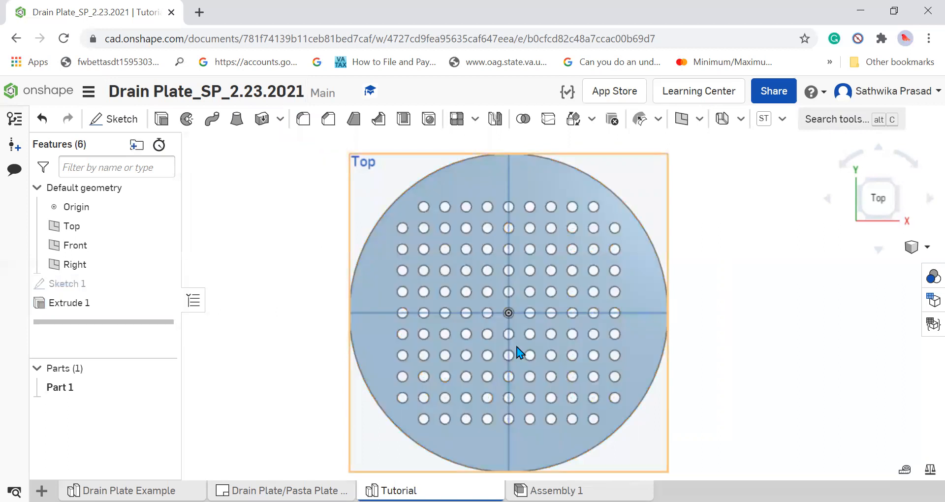
Rename the extruded part Drain Plate.
{"action": "left_click", "coordinate": [516, 348]}
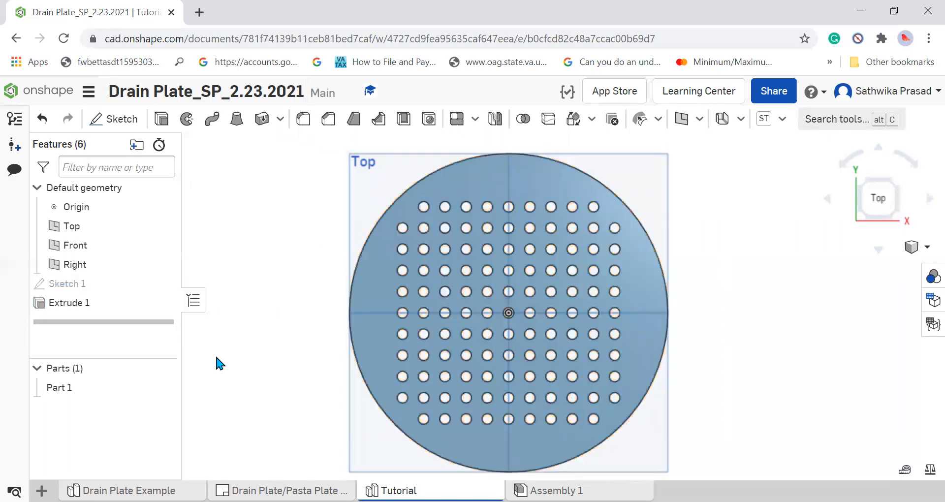
{"action": "left_click", "coordinate": [85, 388]}
{"action": "right_click", "coordinate": [86, 388]}
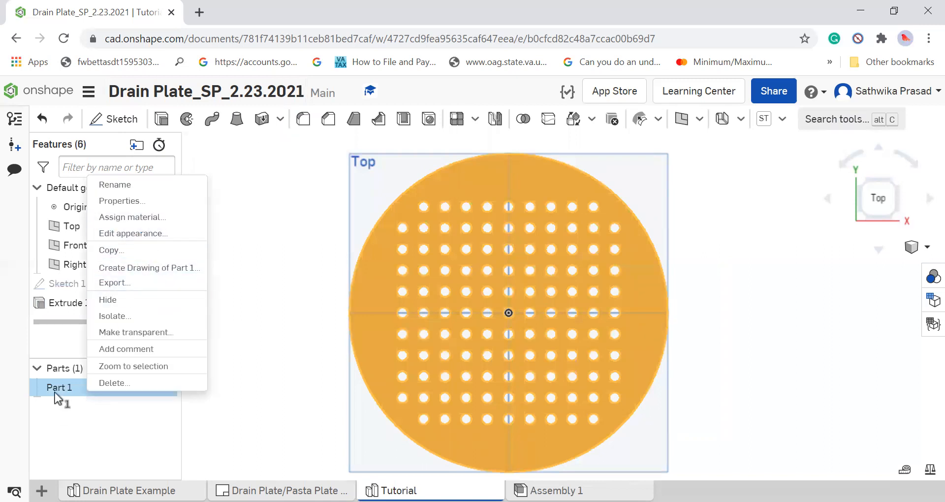
{"action": "left_click", "coordinate": [118, 185]}
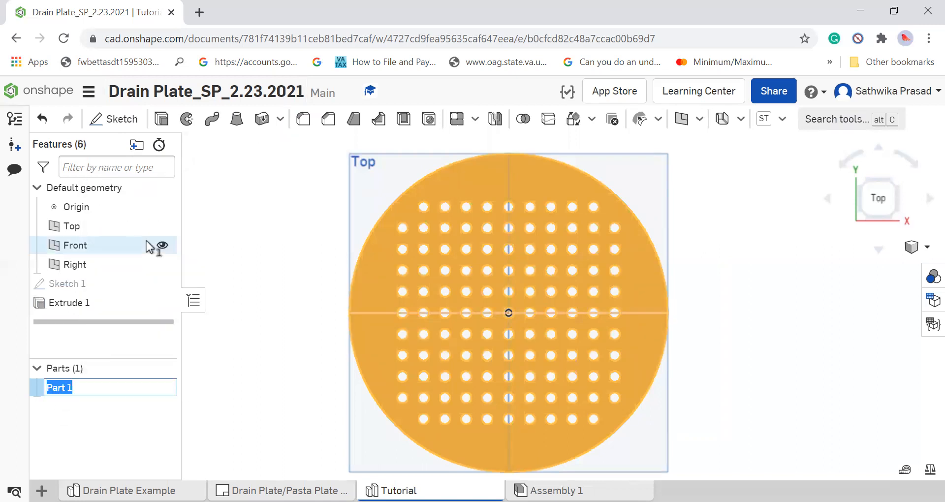
{"action": "type", "text": "Drain Plate"}
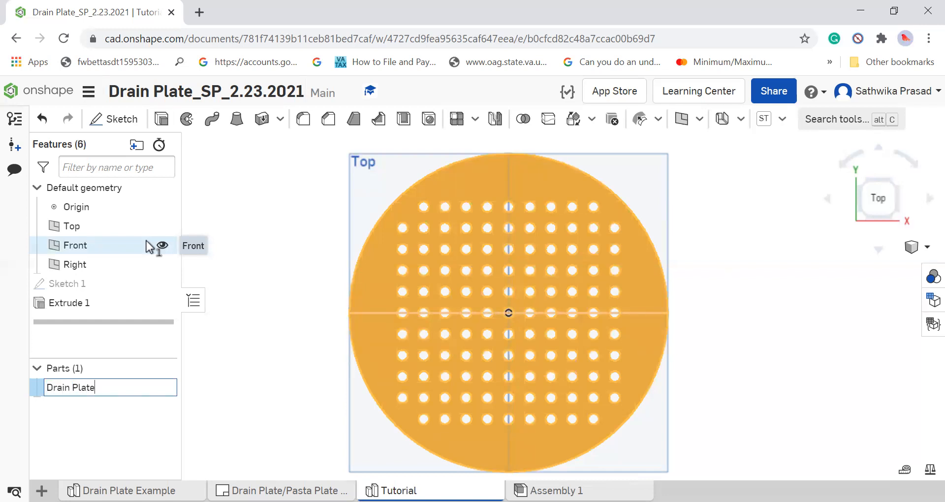
{"action": "key", "text": "Return"}
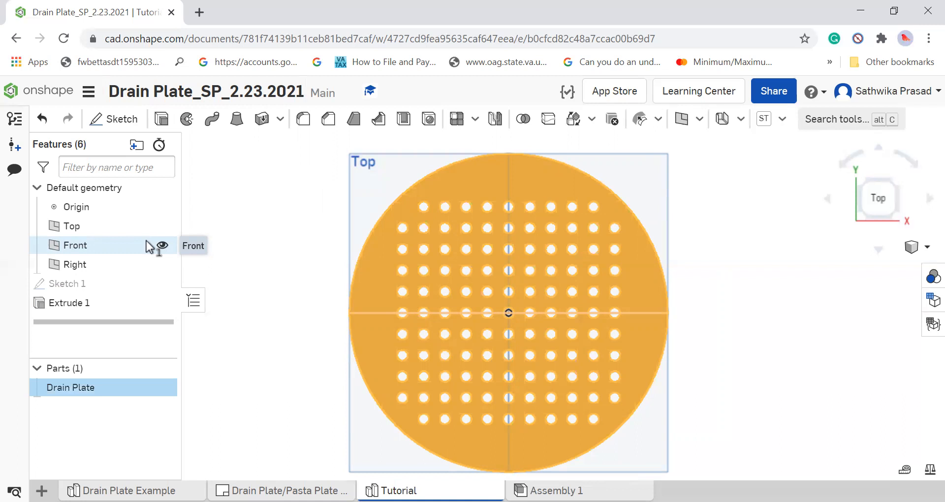
{"action": "left_click", "coordinate": [283, 344]}
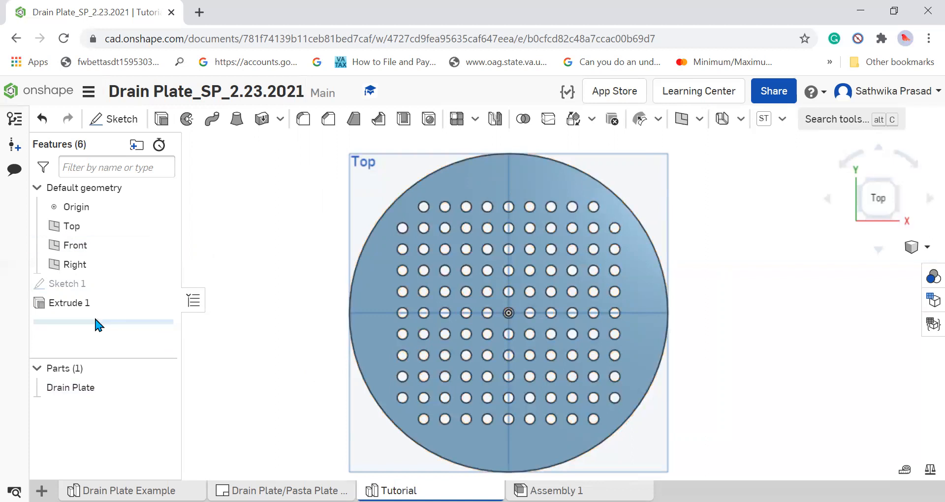
Change the Drain Plate part's appearance to the dark grey 7F7F7F.
{"action": "right_click", "coordinate": [140, 386]}
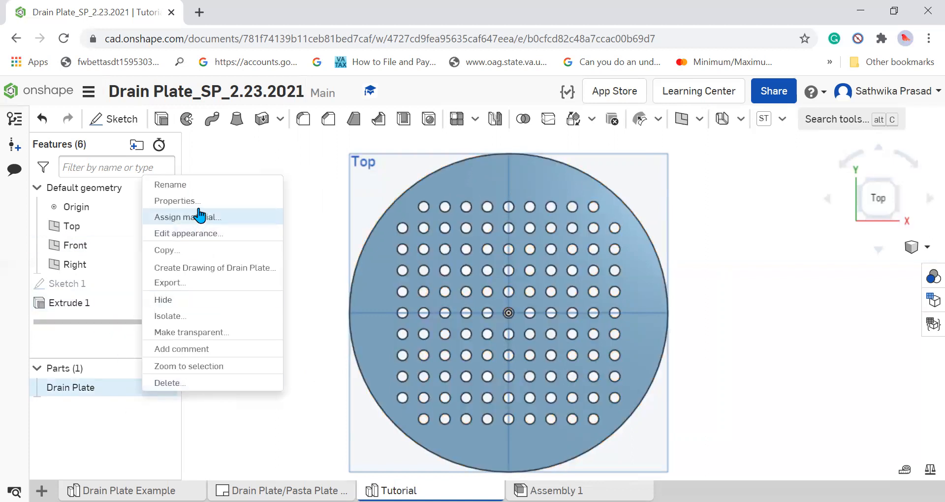
{"action": "left_click", "coordinate": [211, 234]}
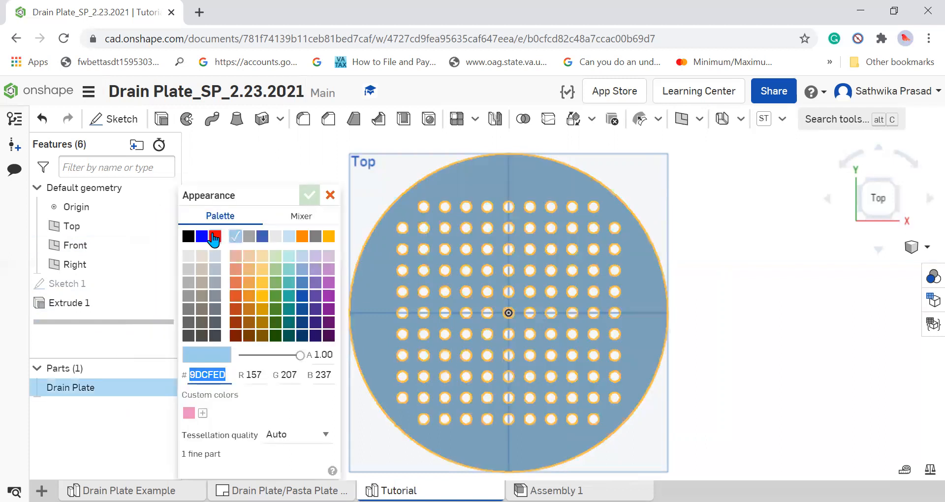
{"action": "left_click", "coordinate": [249, 236]}
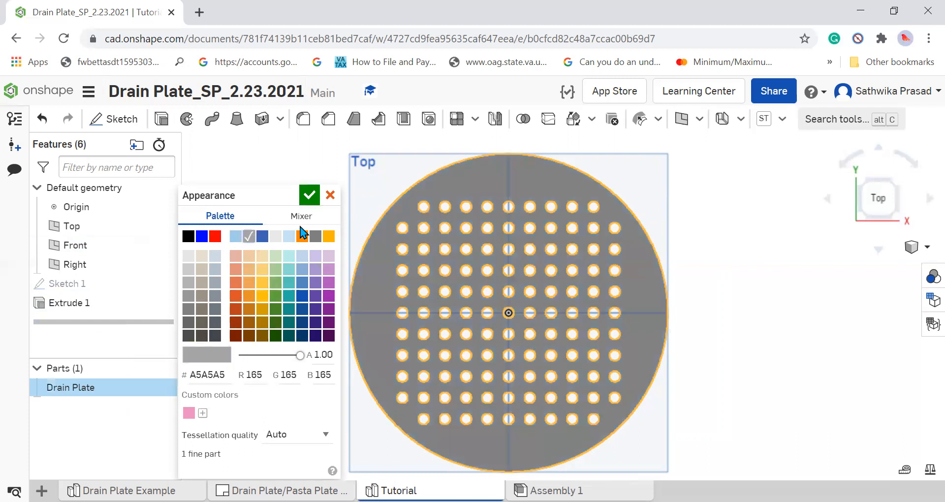
{"action": "left_click", "coordinate": [315, 236]}
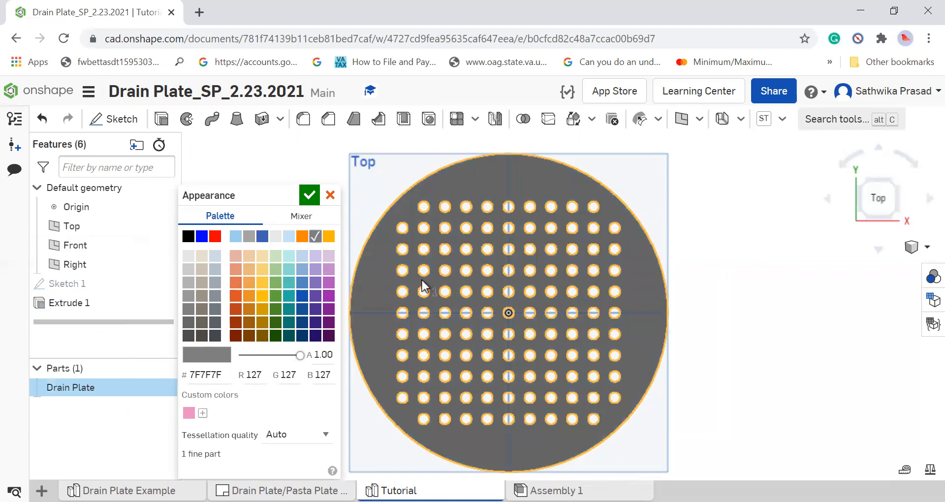
{"action": "left_click", "coordinate": [308, 195]}
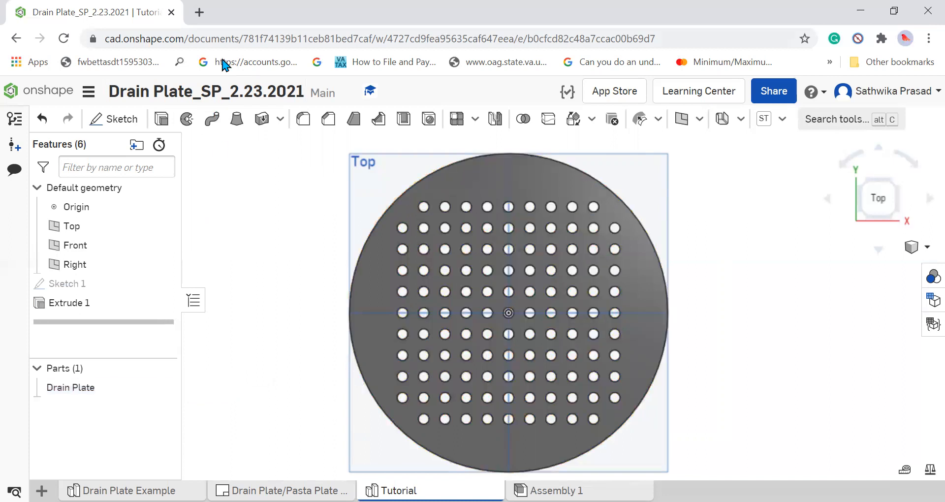
Search Google in a new browser tab for "what material is a drain plate made".
{"action": "key", "text": "ctrl+t"}
{"action": "type", "text": "what"}
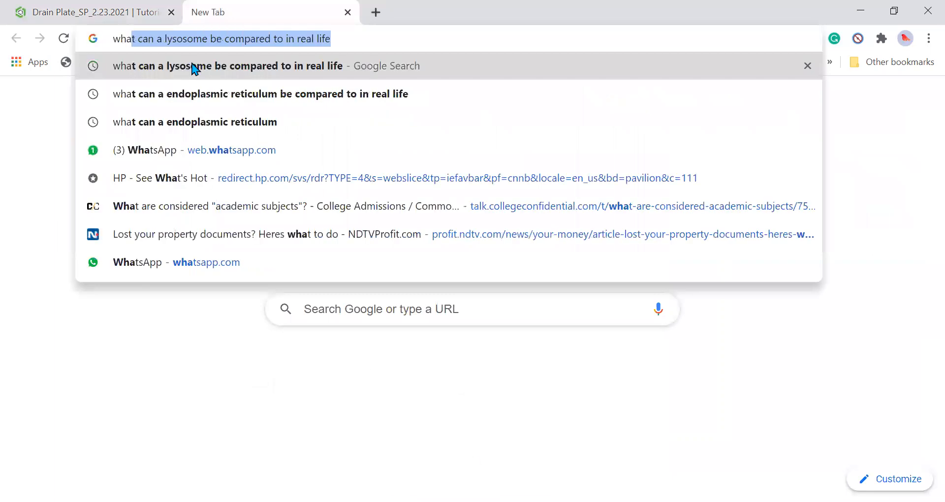
{"action": "type", "text": " material"}
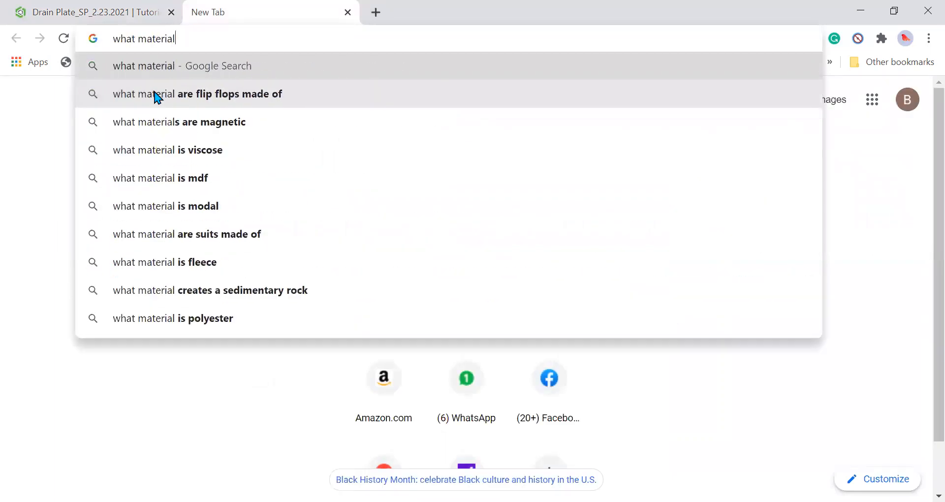
{"action": "type", "text": " is a dr"}
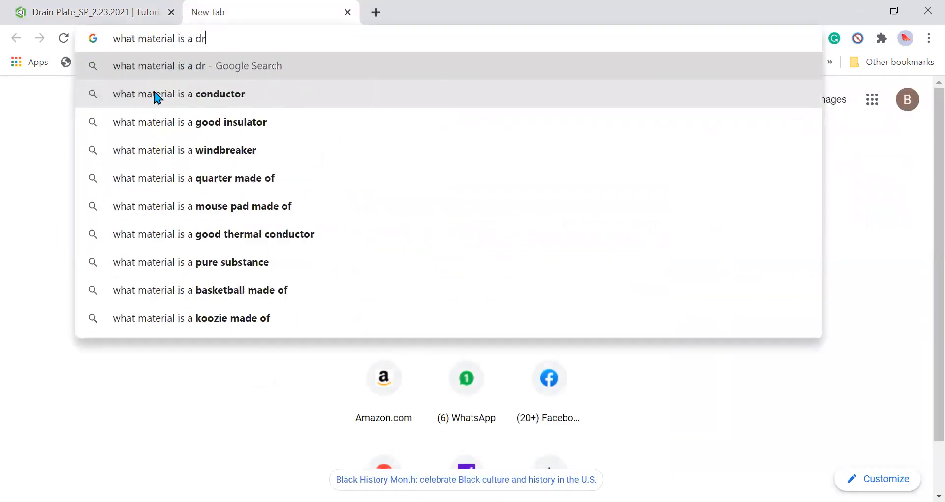
{"action": "type", "text": "ain pla"}
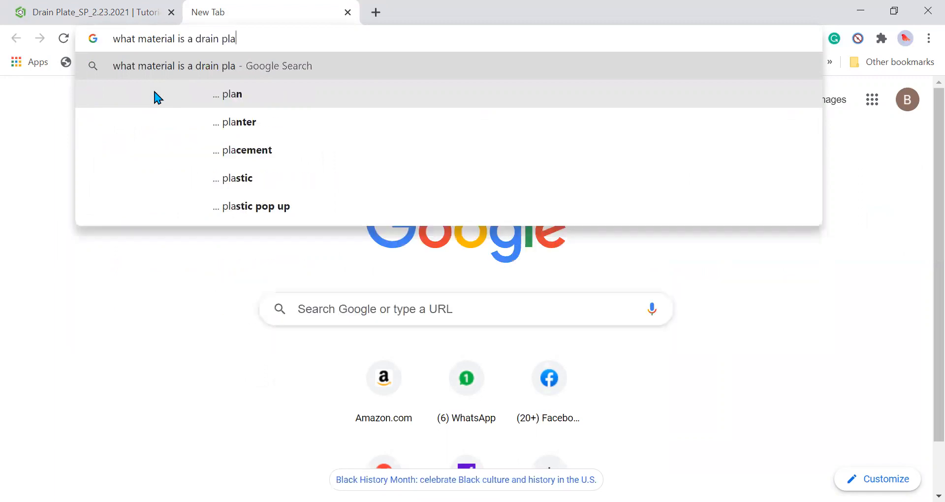
{"action": "type", "text": "te made"}
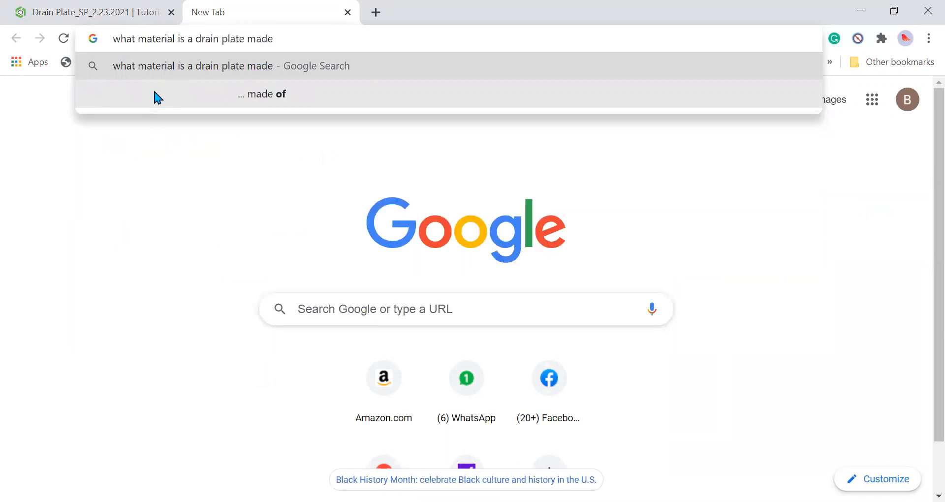
{"action": "key", "text": "Return"}
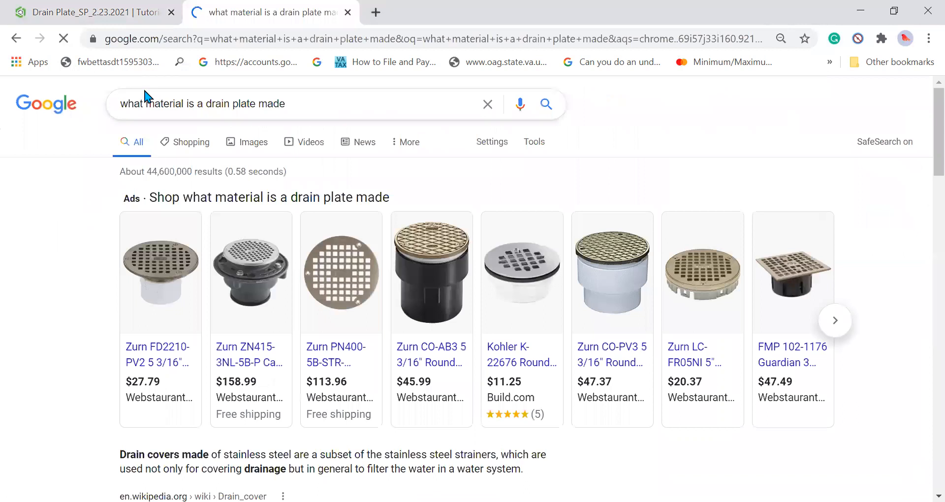
Examine the search results for the materials used in drain covers, close the search page and return to the Onshape document.
{"action": "scroll", "coordinate": [141, 253], "scroll_direction": "down", "scroll_amount": 2}
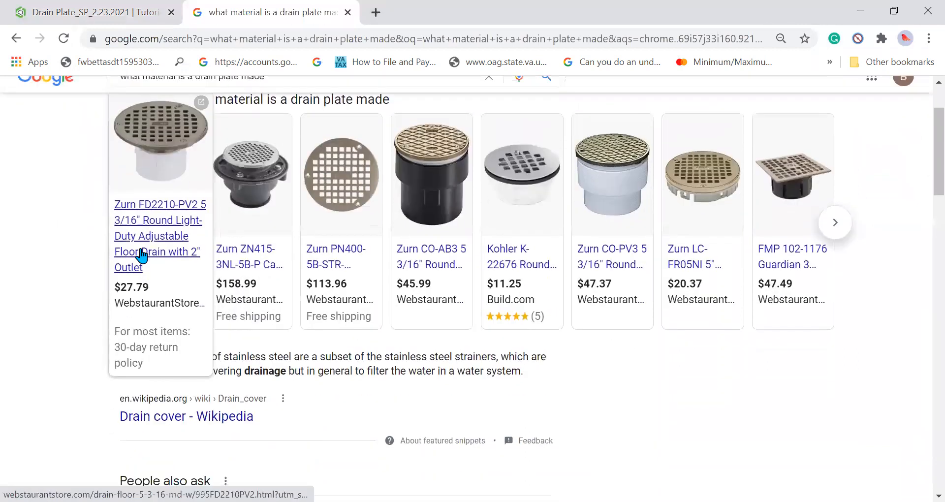
{"action": "scroll", "coordinate": [142, 253], "scroll_direction": "down", "scroll_amount": 3}
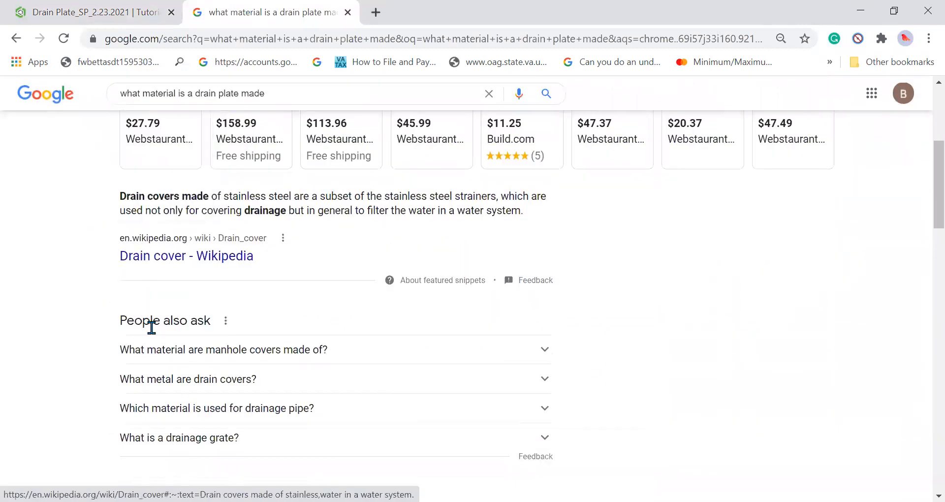
{"action": "scroll", "coordinate": [157, 330], "scroll_direction": "down", "scroll_amount": 5}
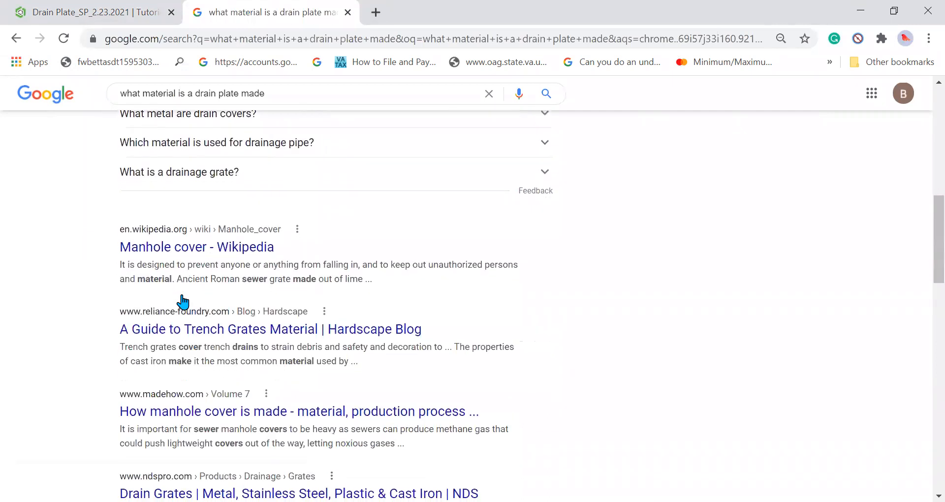
{"action": "scroll", "coordinate": [183, 300], "scroll_direction": "up", "scroll_amount": 3}
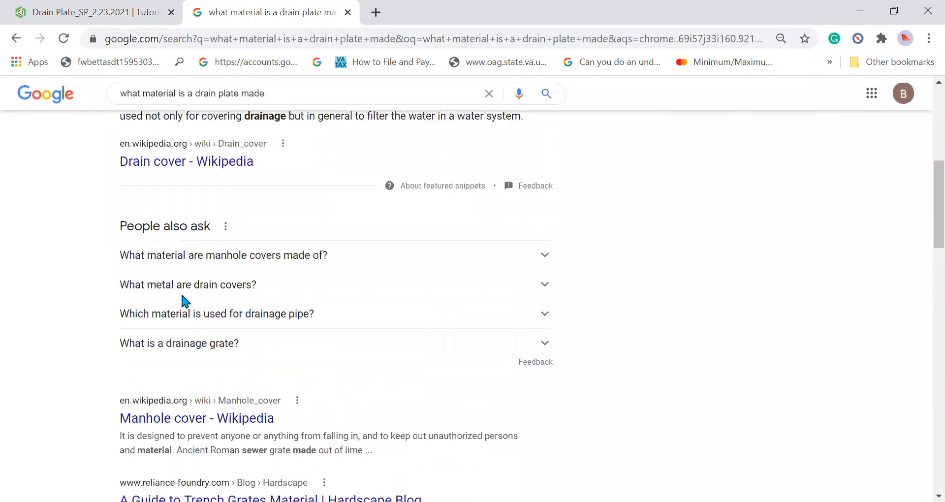
{"action": "scroll", "coordinate": [182, 299], "scroll_direction": "up", "scroll_amount": 7}
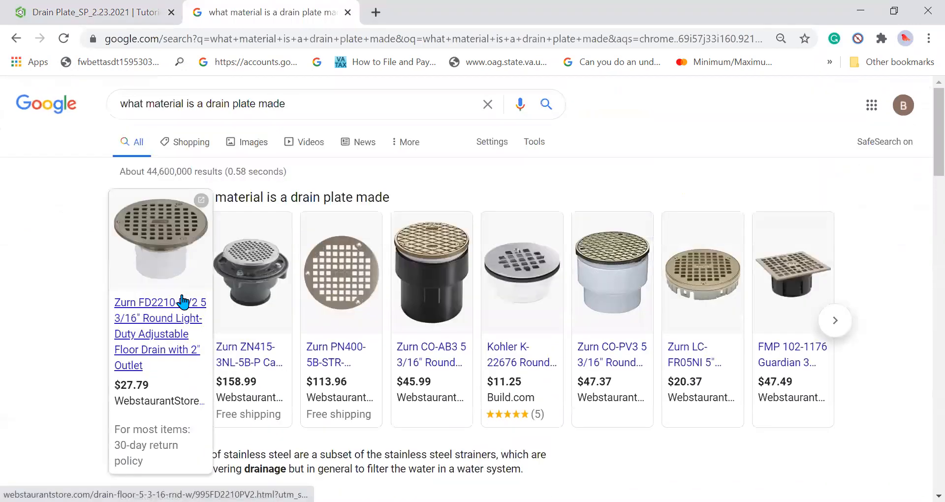
{"action": "mouse_move", "coordinate": [295, 297]}
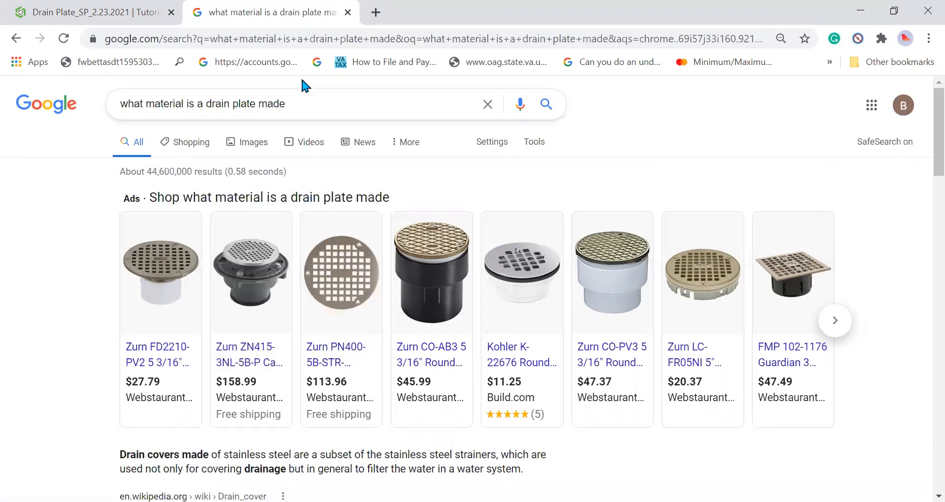
{"action": "key", "text": "ctrl+w"}
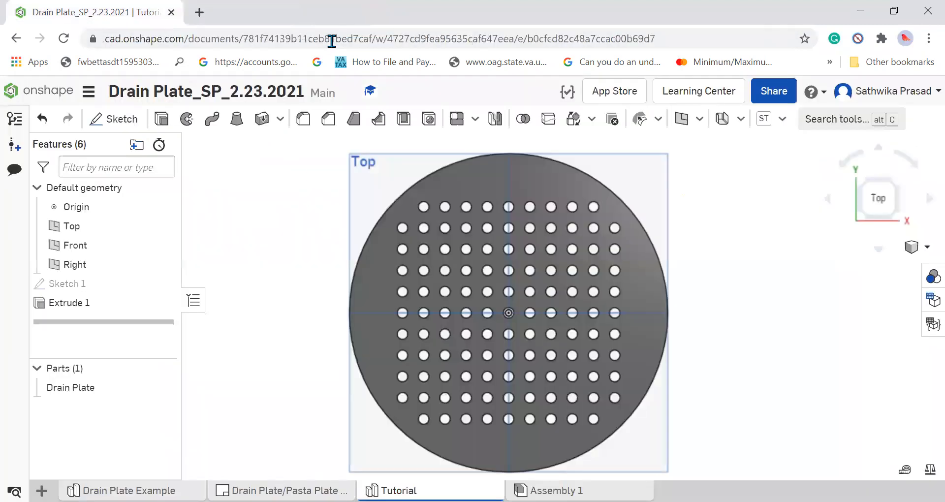
Open the material assignment for the Drain Plate part and its list of Onshape Material Library materials.
{"action": "right_click", "coordinate": [105, 393]}
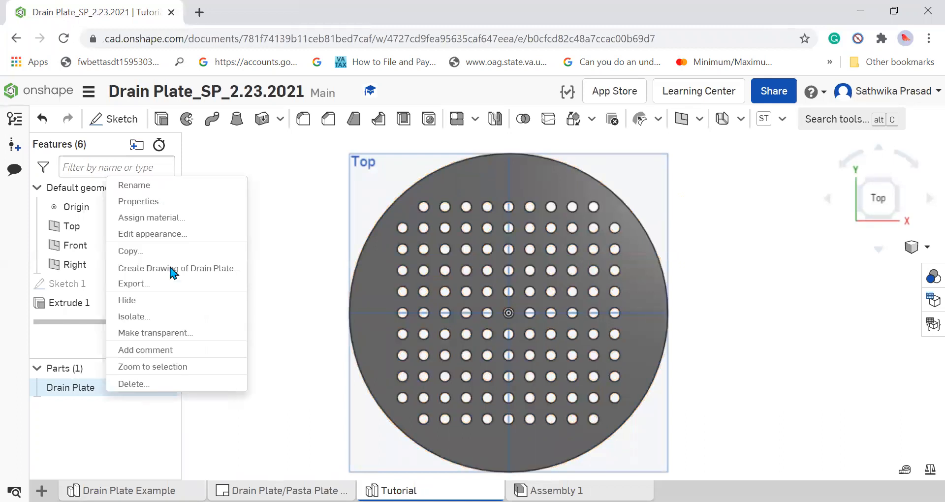
{"action": "left_click", "coordinate": [204, 220]}
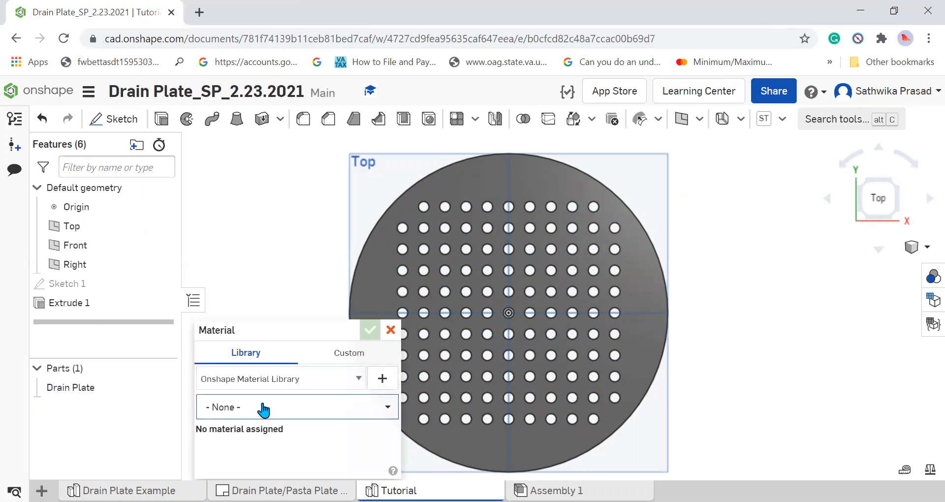
{"action": "left_click", "coordinate": [263, 407]}
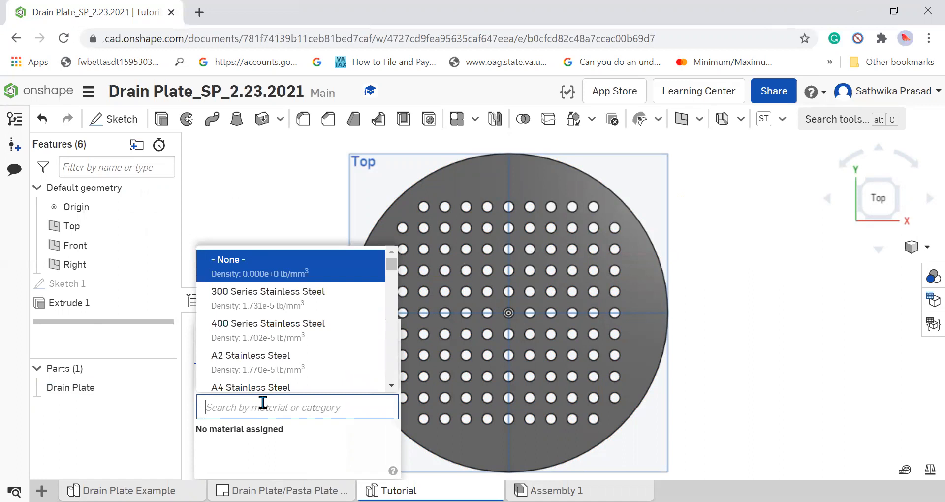
{"action": "type", "text": "type"}
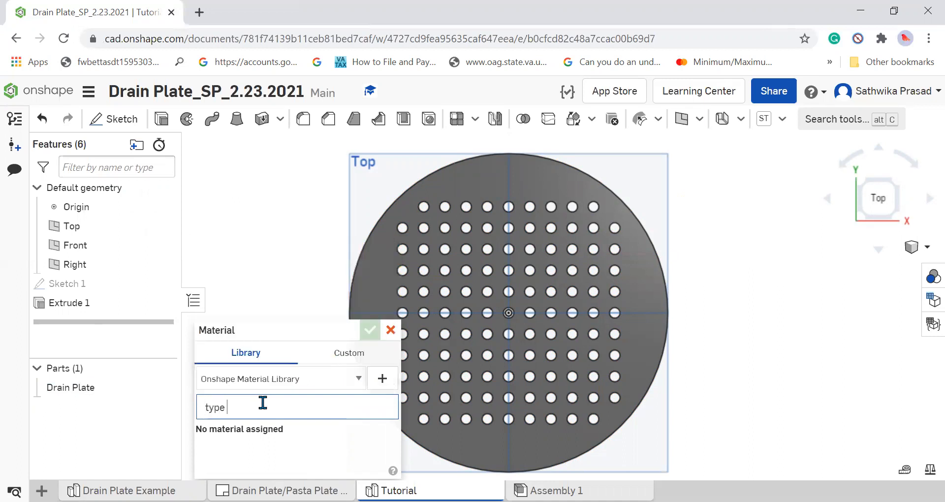
{"action": "key", "text": "BackSpace"}
{"action": "key", "text": "BackSpace"}
{"action": "key", "text": "BackSpace"}
{"action": "key", "text": "BackSpace"}
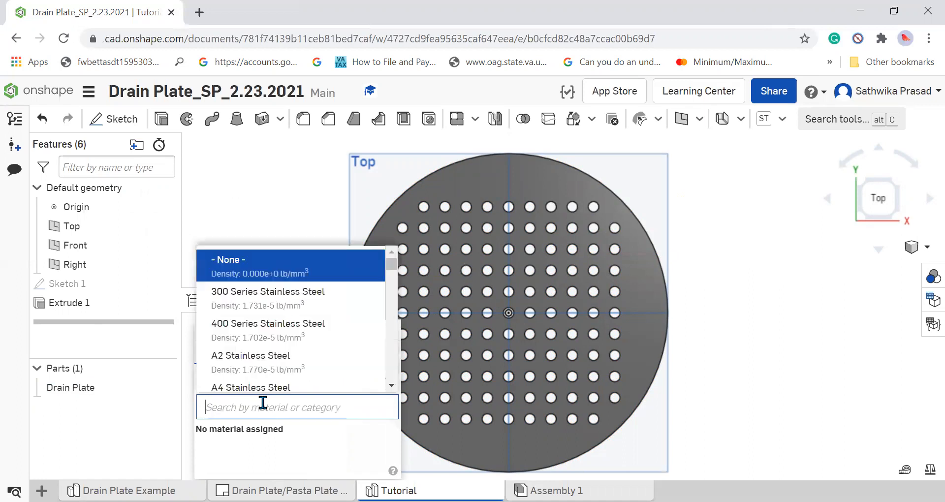
Find materials matching "nick", choose Nickel for the Drain Plate part and accept the assignment.
{"action": "type", "text": "nick"}
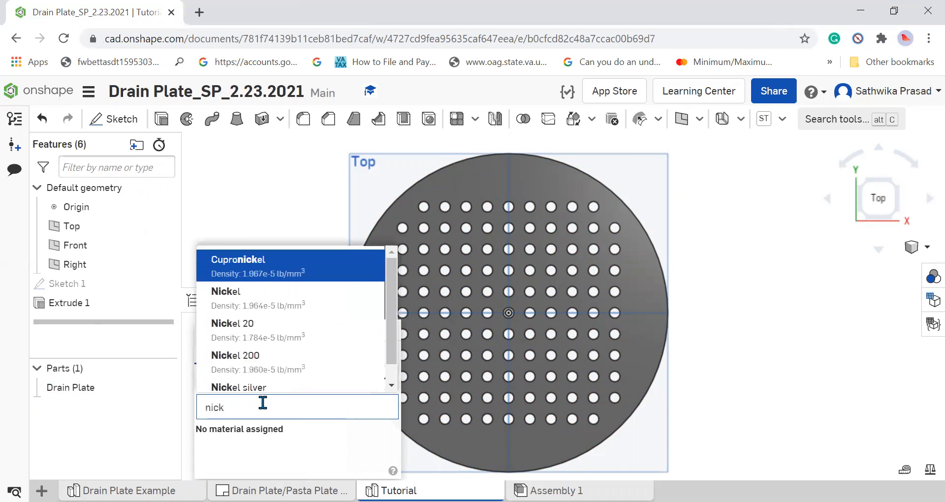
{"action": "left_click", "coordinate": [262, 300]}
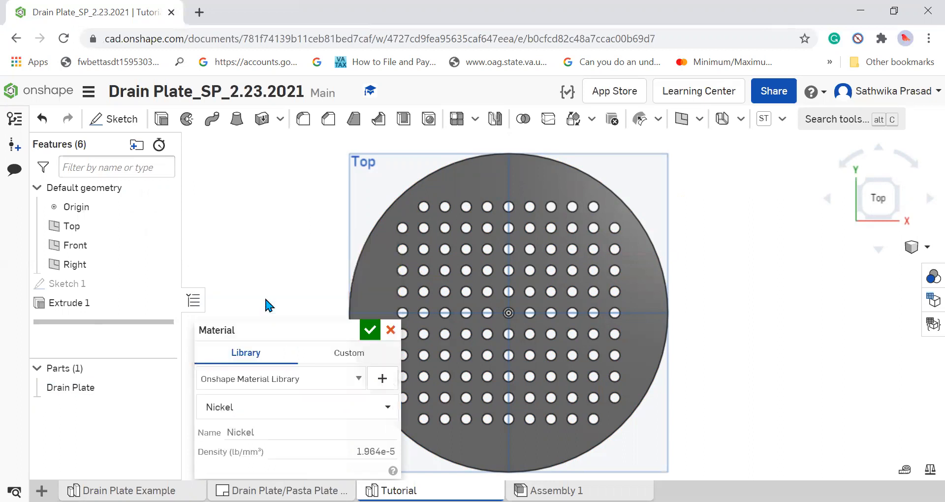
{"action": "left_click", "coordinate": [368, 332]}
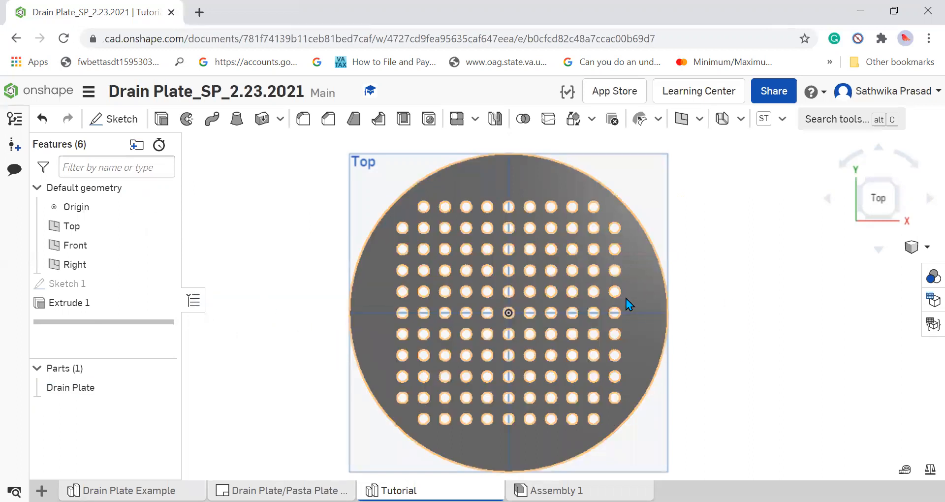